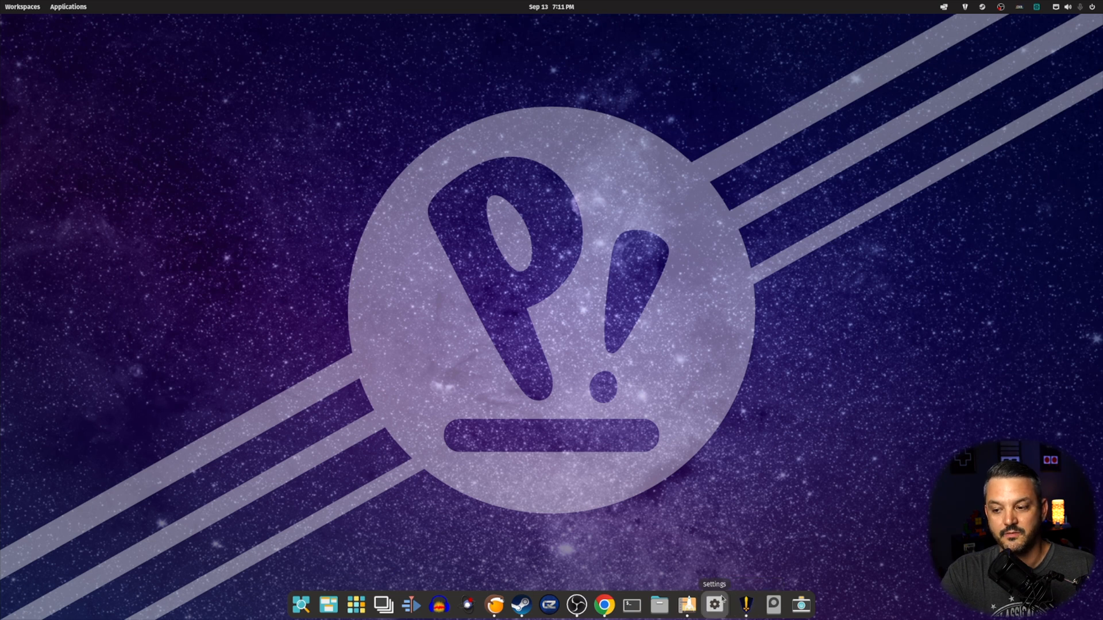
Bring up Settings and look over the Wi-Fi, wired Network and Desktop sections
{"action": "left_click", "coordinate": [714, 605]}
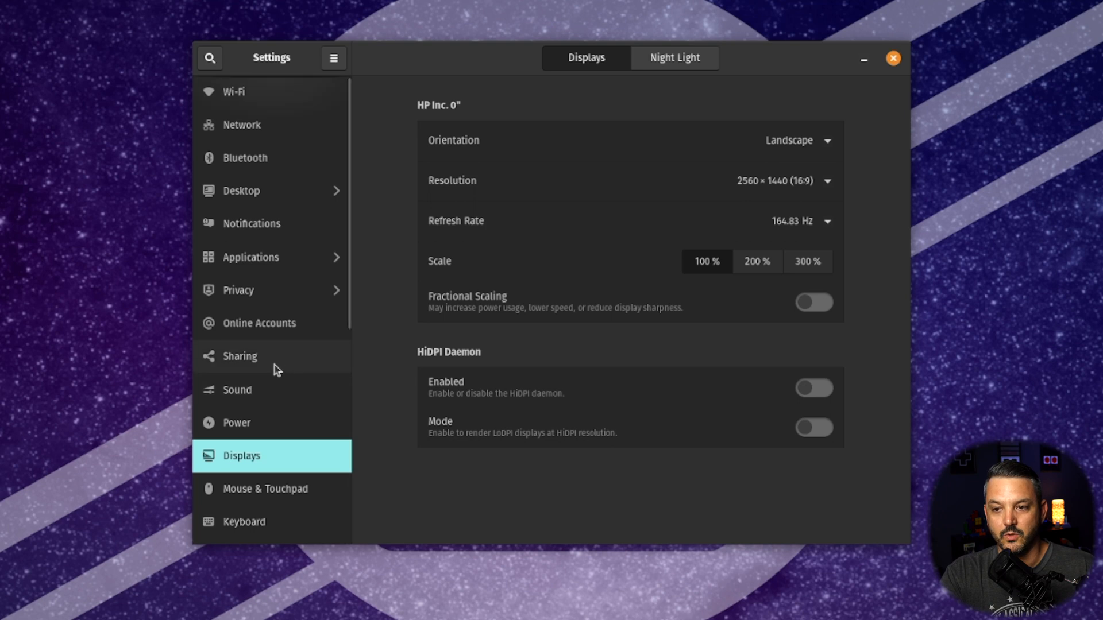
{"action": "left_click", "coordinate": [281, 104]}
{"action": "left_click", "coordinate": [285, 125]}
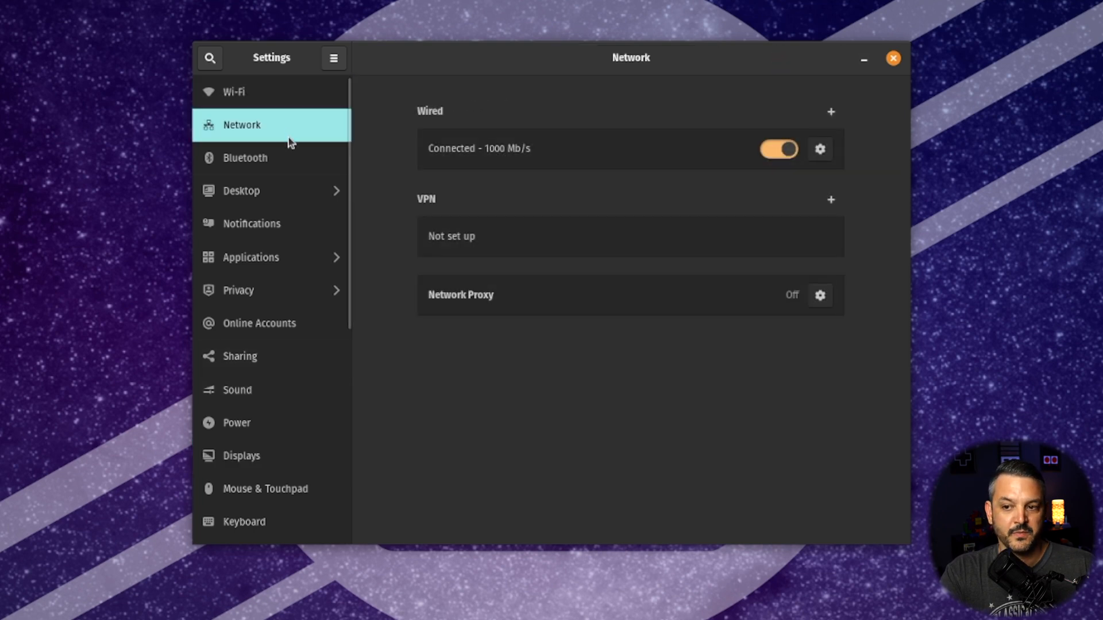
{"action": "left_click", "coordinate": [289, 191]}
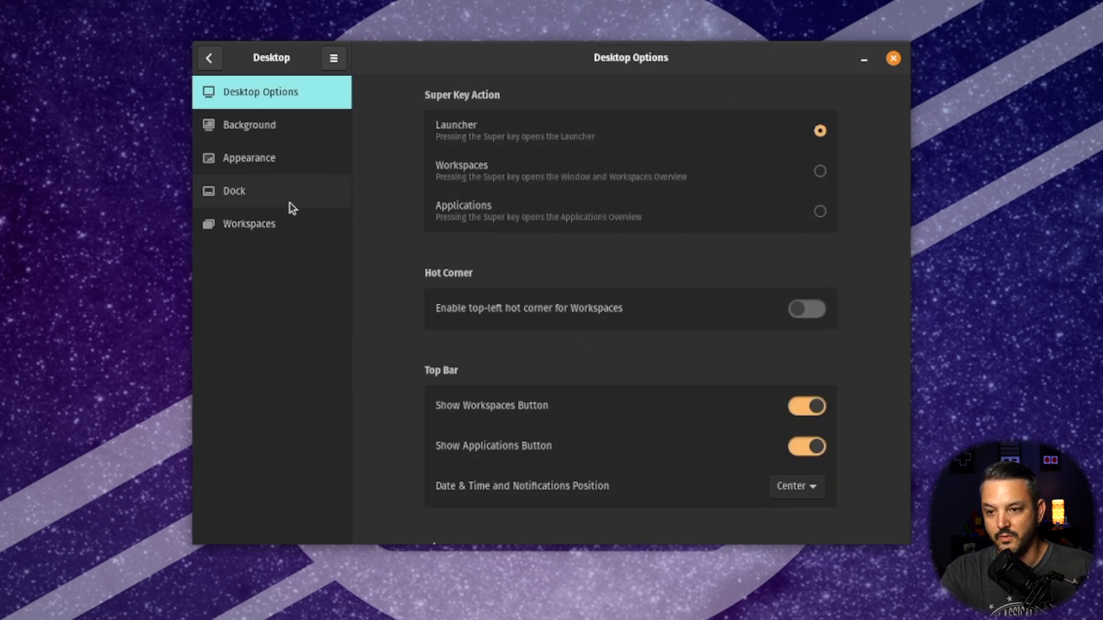
On the Dock page, toggle 'Extend dock to the edges' on then off, and view Workspaces
{"action": "left_click", "coordinate": [279, 197]}
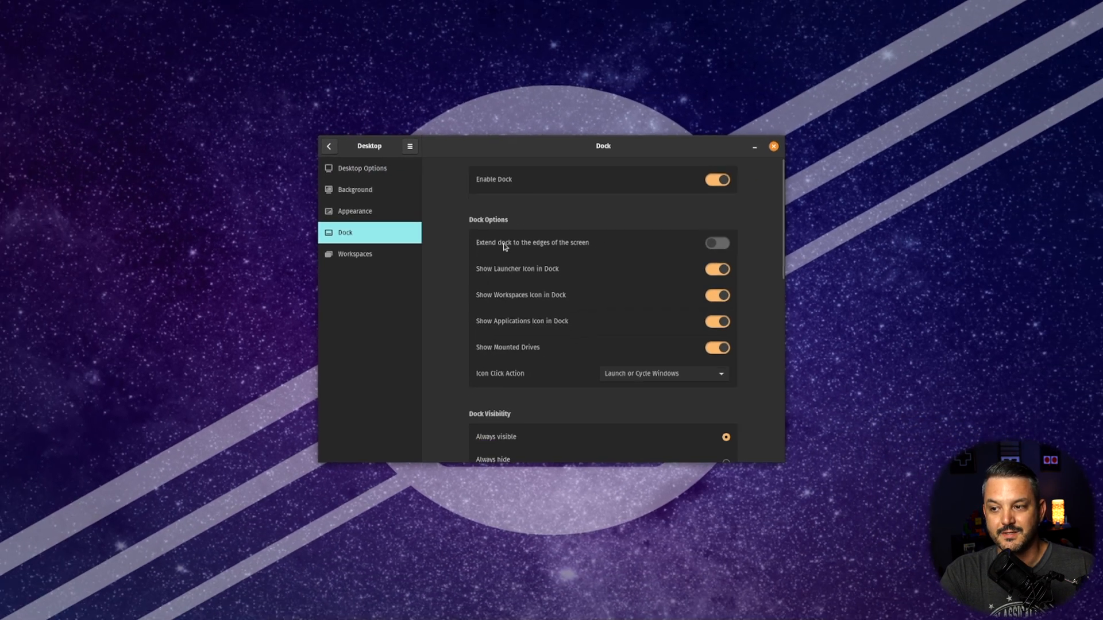
{"action": "left_click", "coordinate": [696, 253]}
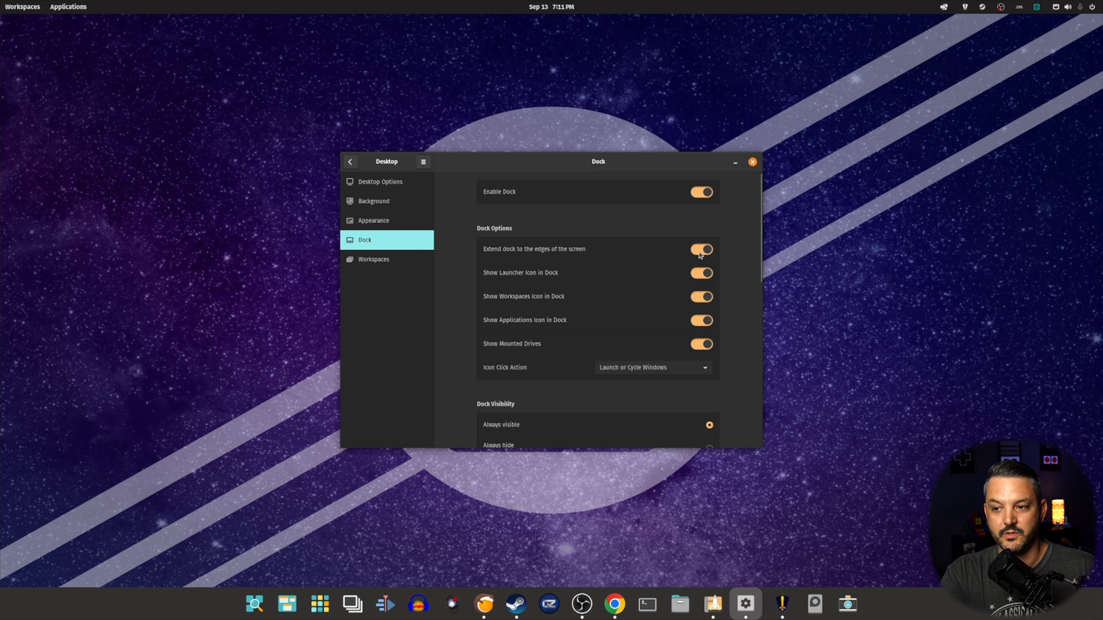
{"action": "left_click", "coordinate": [699, 251]}
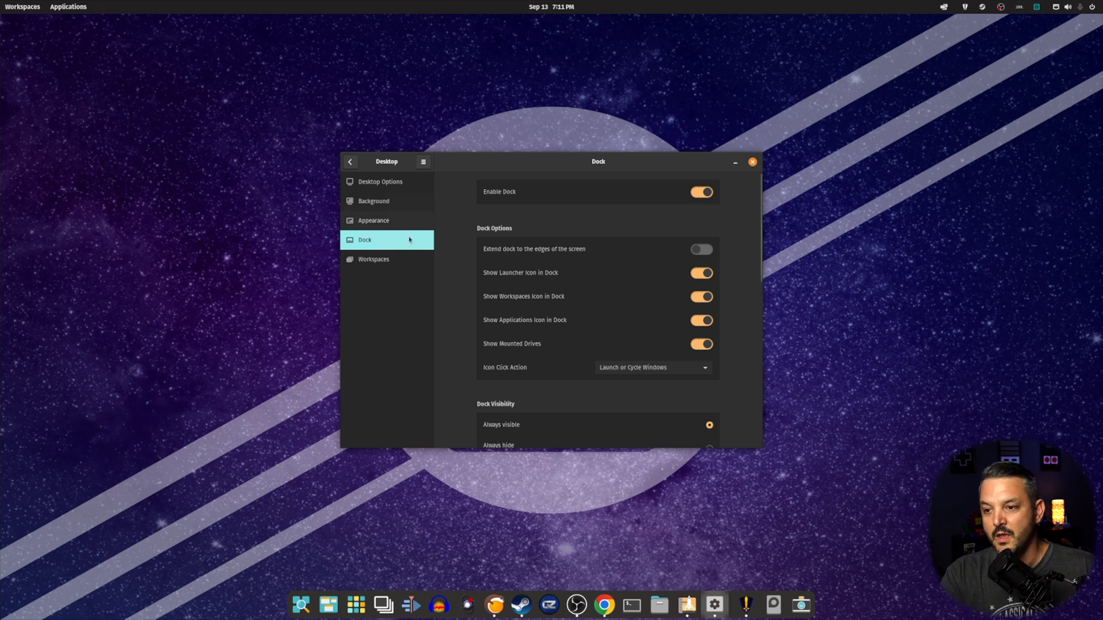
{"action": "left_click", "coordinate": [388, 260]}
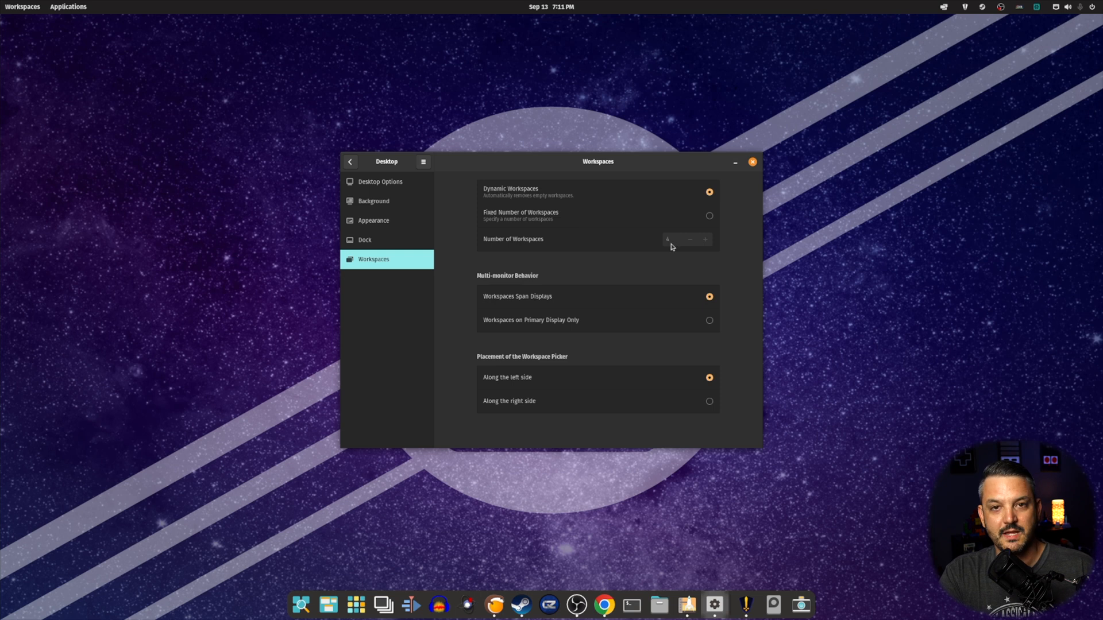
From the main list, browse Privacy's Location Services, File History & Trash and Thunderbolt pages
{"action": "left_click", "coordinate": [351, 162]}
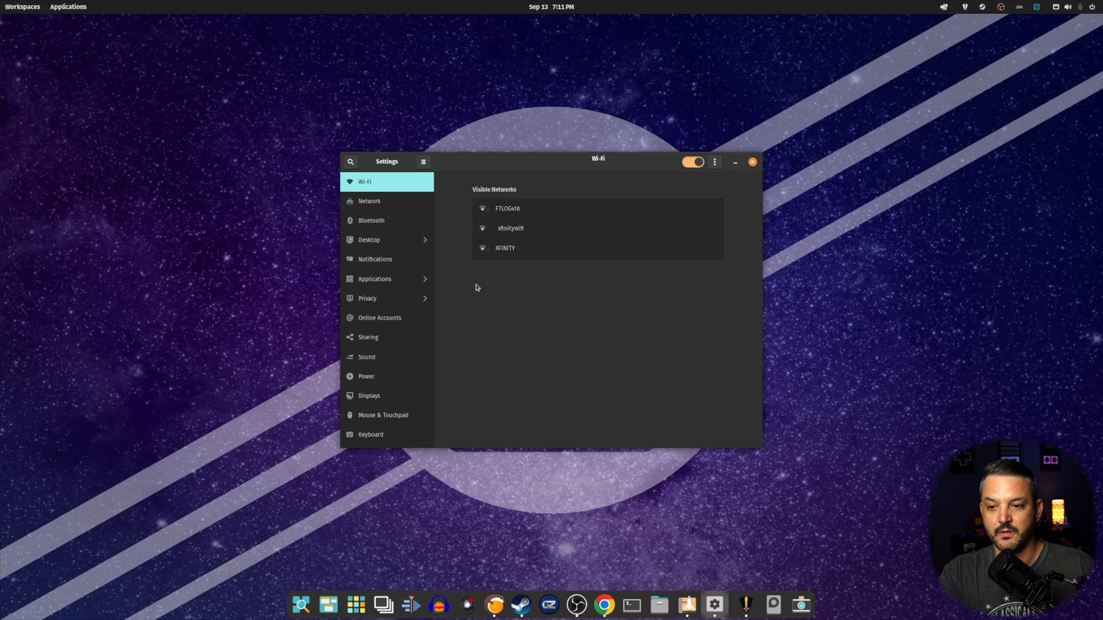
{"action": "left_click", "coordinate": [392, 298]}
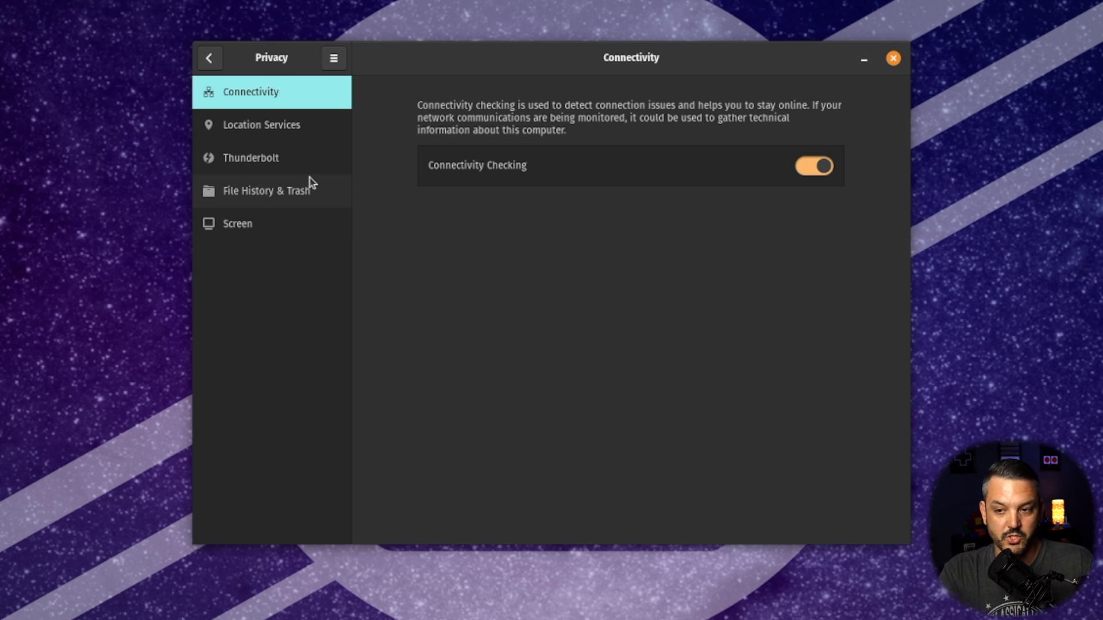
{"action": "left_click", "coordinate": [294, 131]}
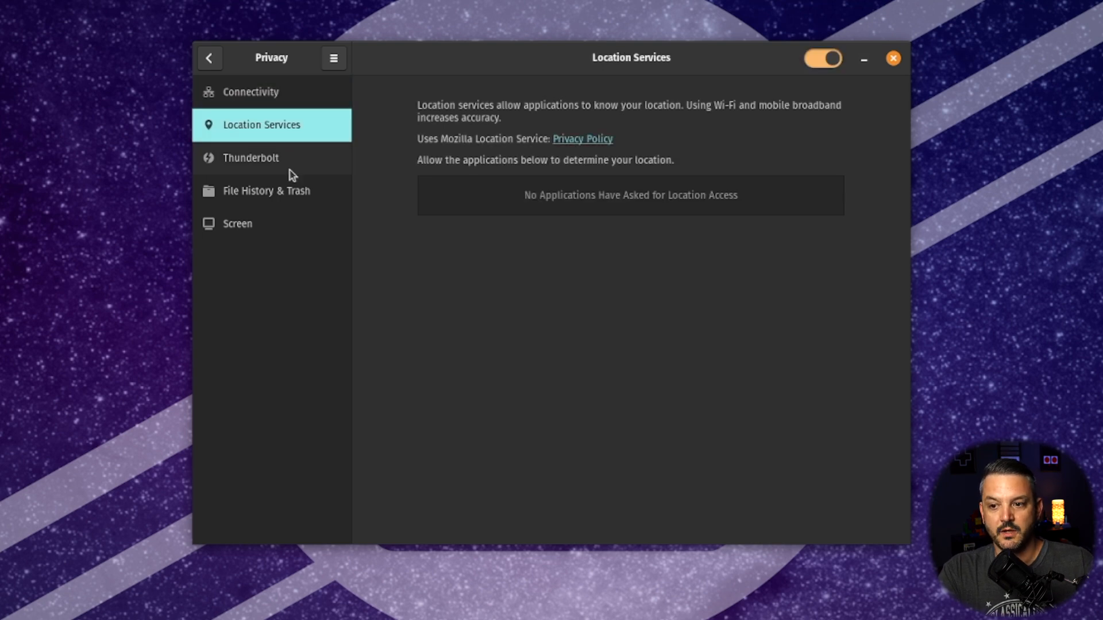
{"action": "left_click", "coordinate": [286, 191]}
{"action": "left_click", "coordinate": [285, 164]}
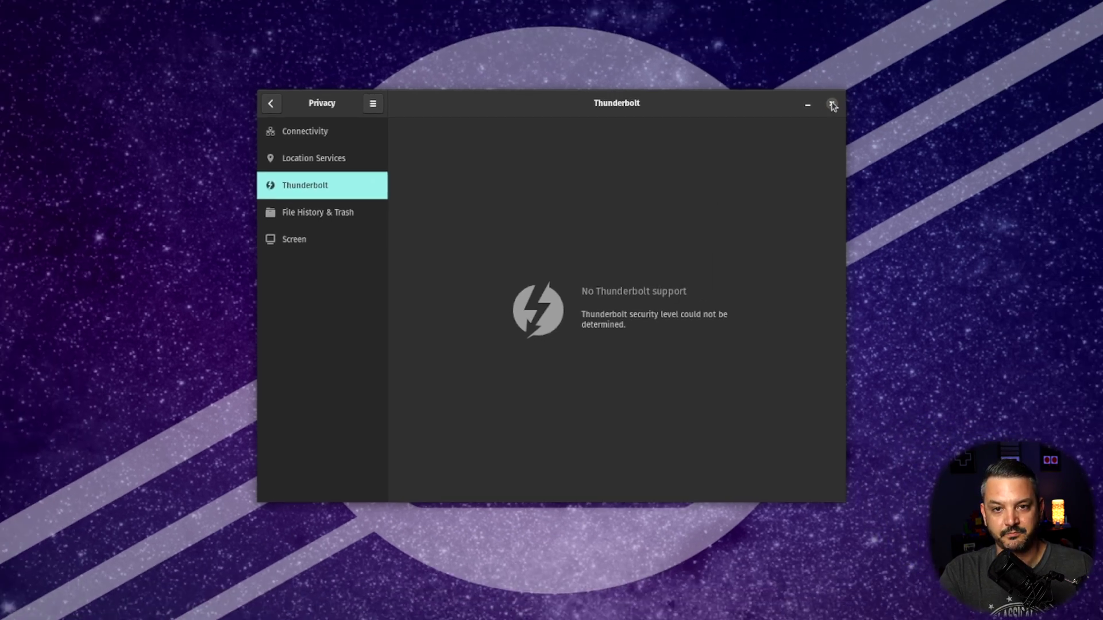
{"action": "left_click", "coordinate": [895, 60]}
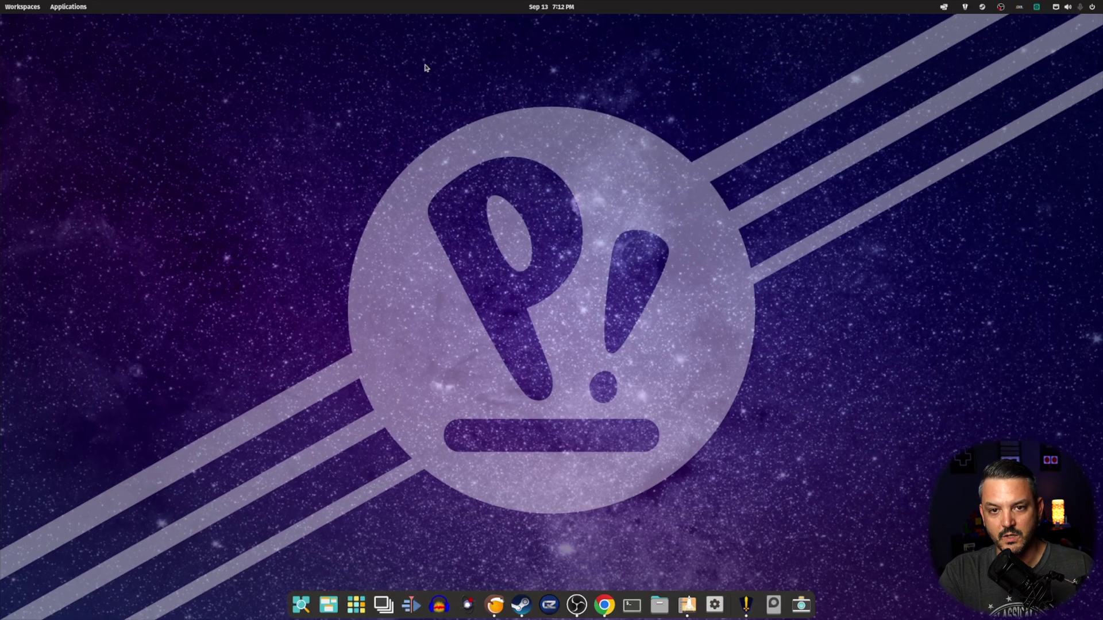
{"action": "left_click", "coordinate": [23, 7]}
{"action": "mouse_move", "coordinate": [355, 421]}
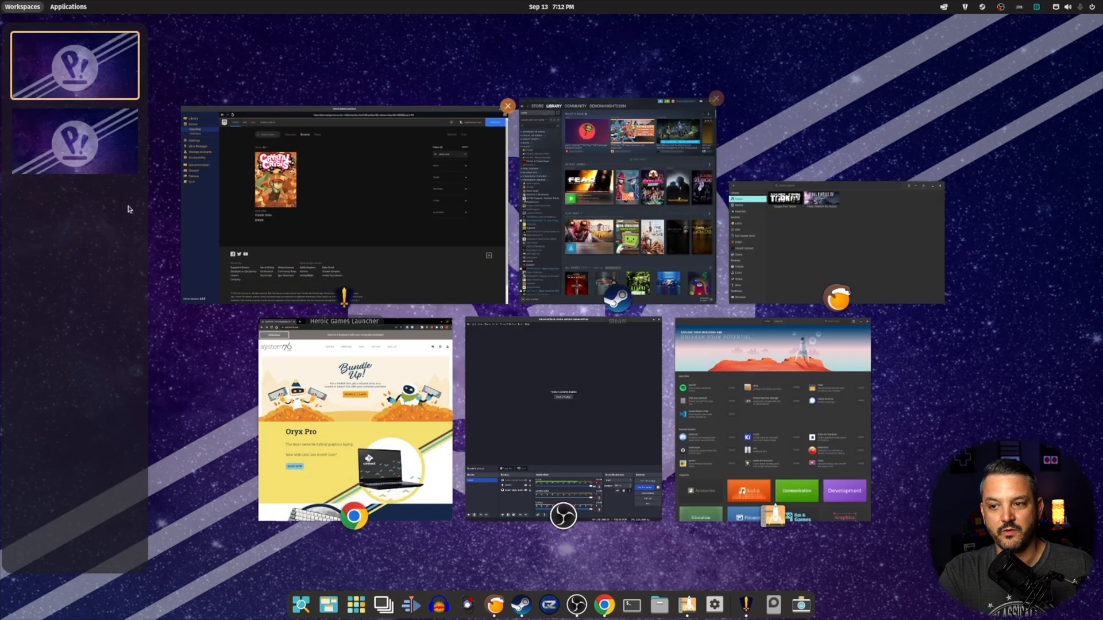
{"action": "left_click", "coordinate": [90, 153]}
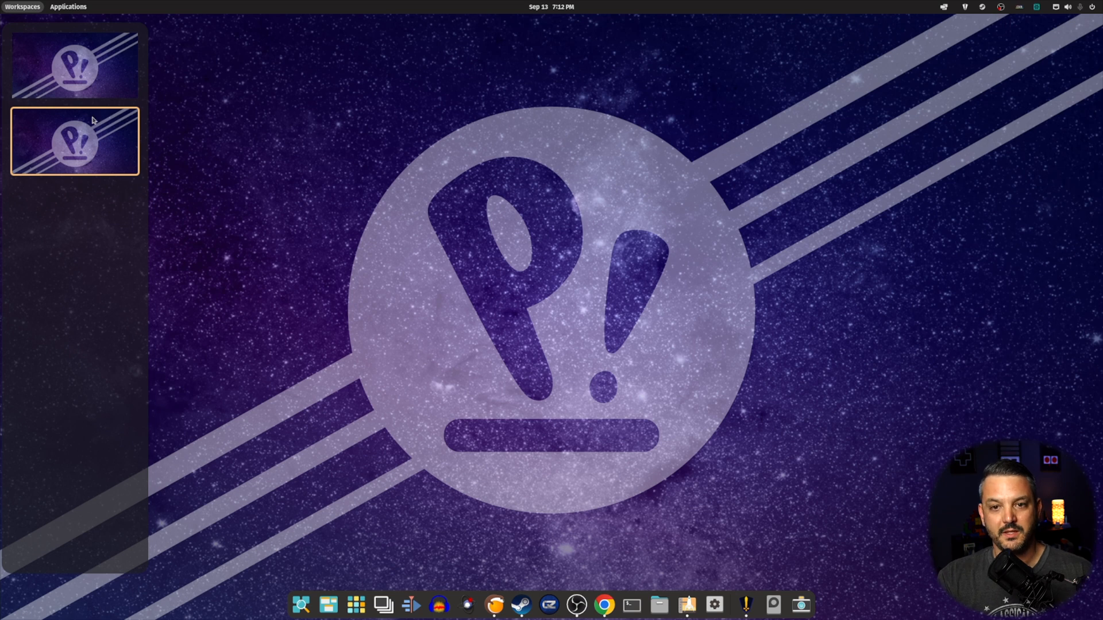
{"action": "left_click", "coordinate": [89, 91]}
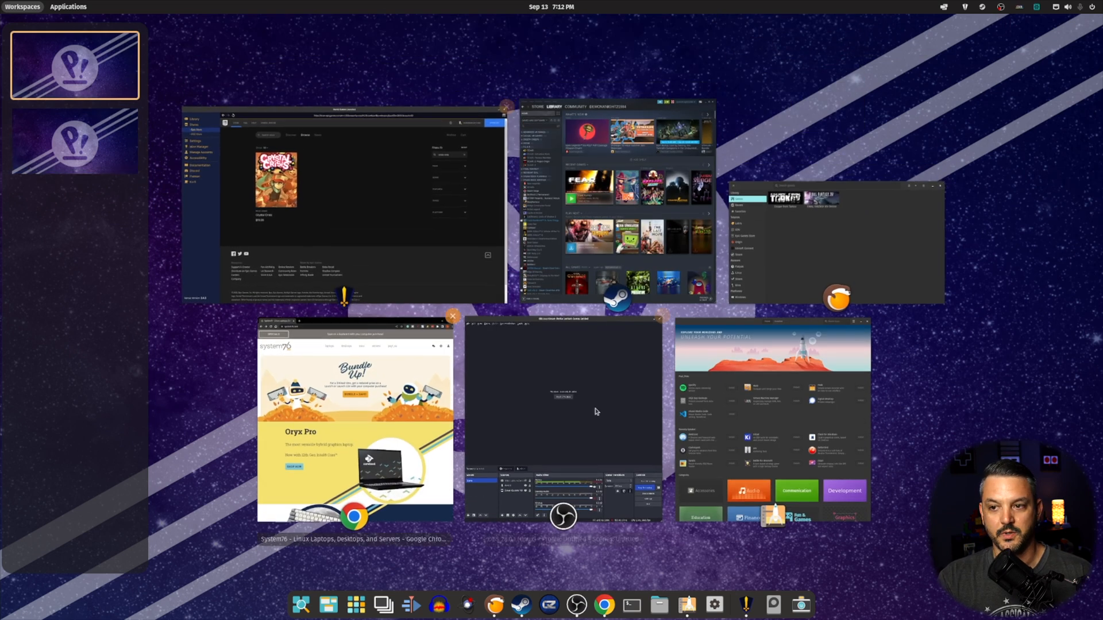
{"action": "left_click", "coordinate": [390, 157]}
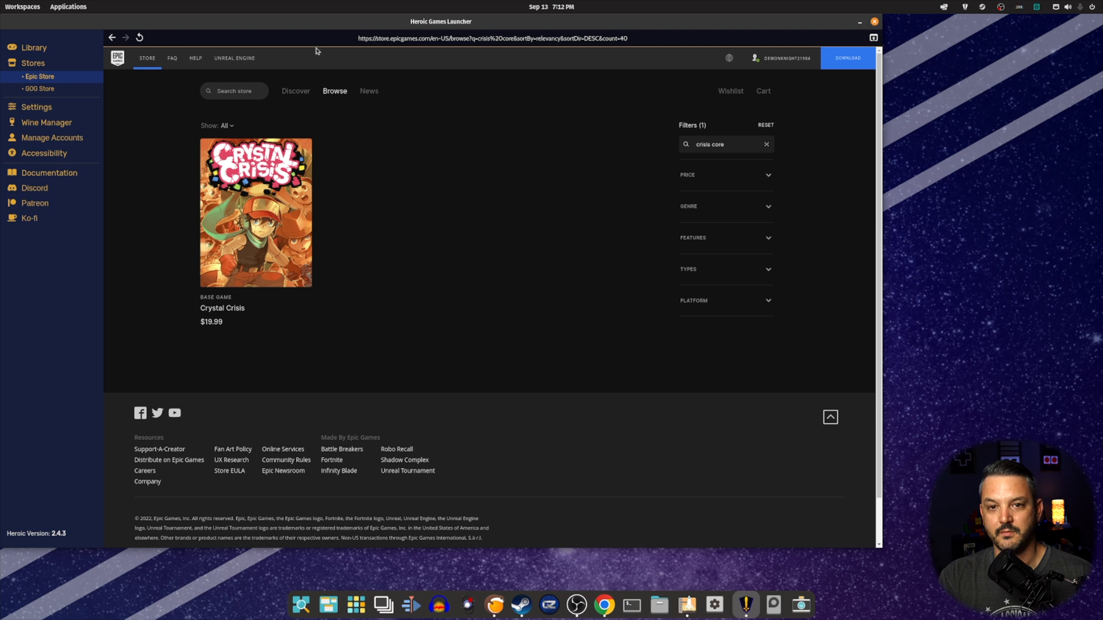
{"action": "left_click", "coordinate": [23, 7]}
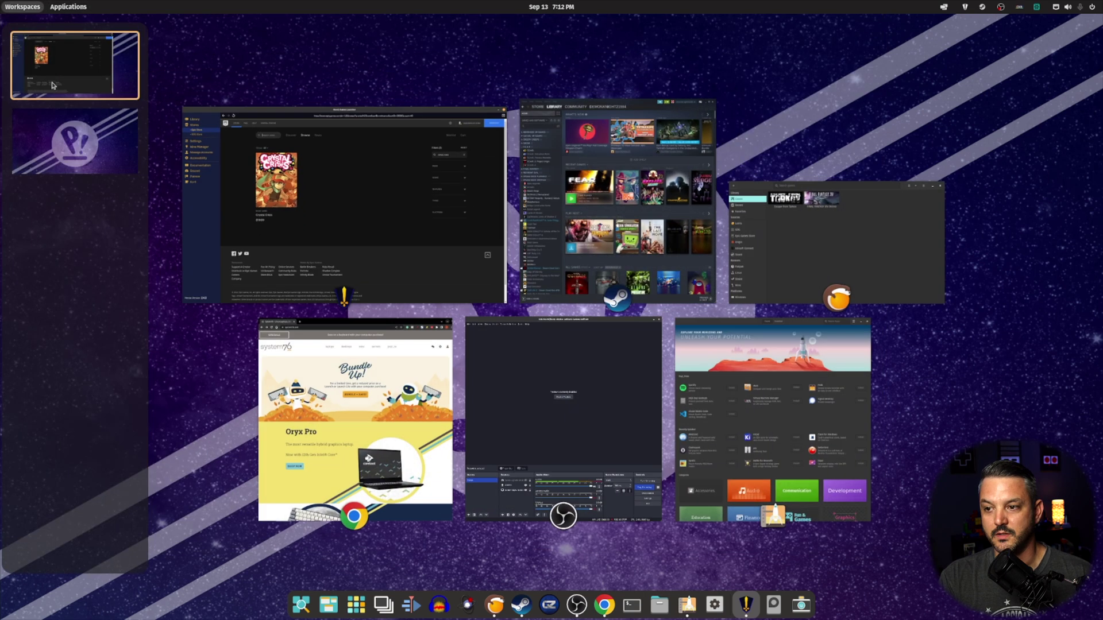
{"action": "left_click", "coordinate": [601, 183]}
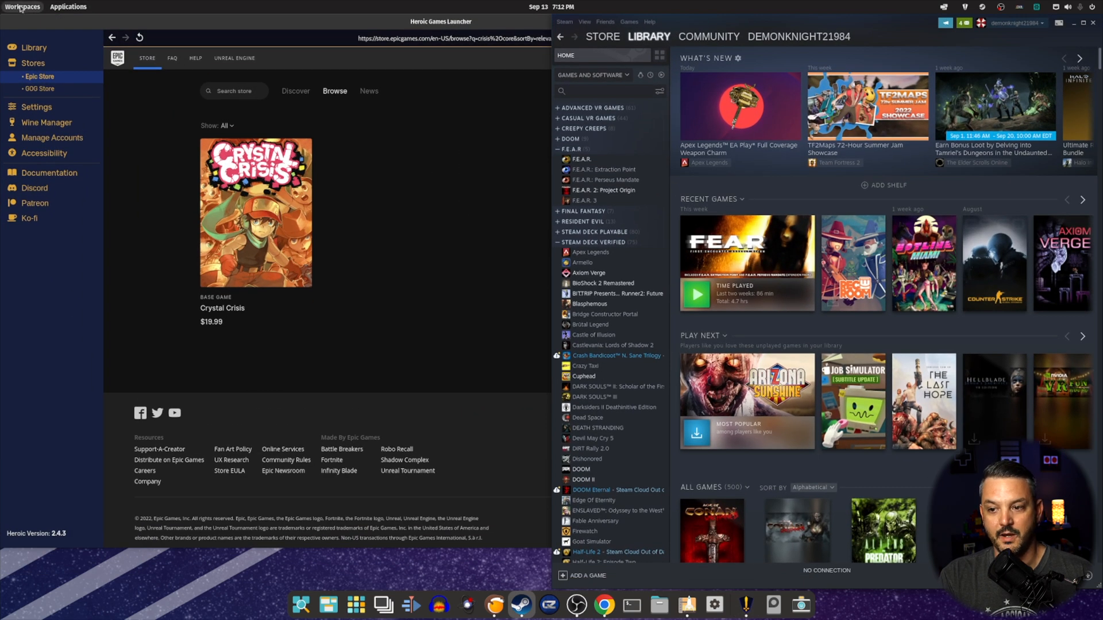
{"action": "left_click", "coordinate": [23, 7]}
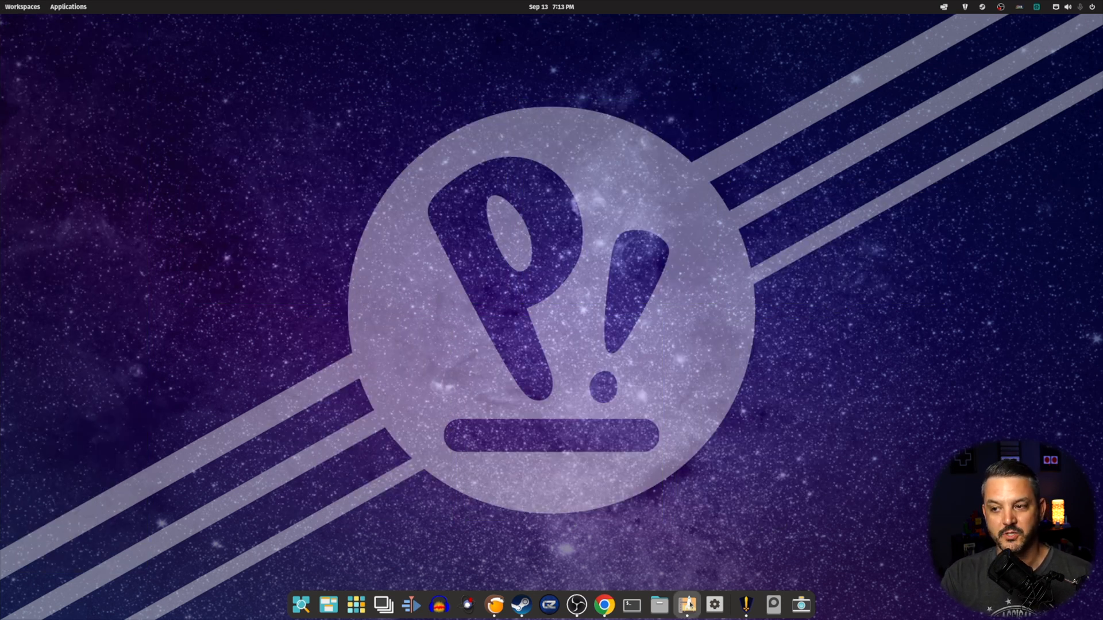
Launch Pop!_Shop, tile it to the right half and start an app search for Lutris
{"action": "left_click", "coordinate": [687, 605]}
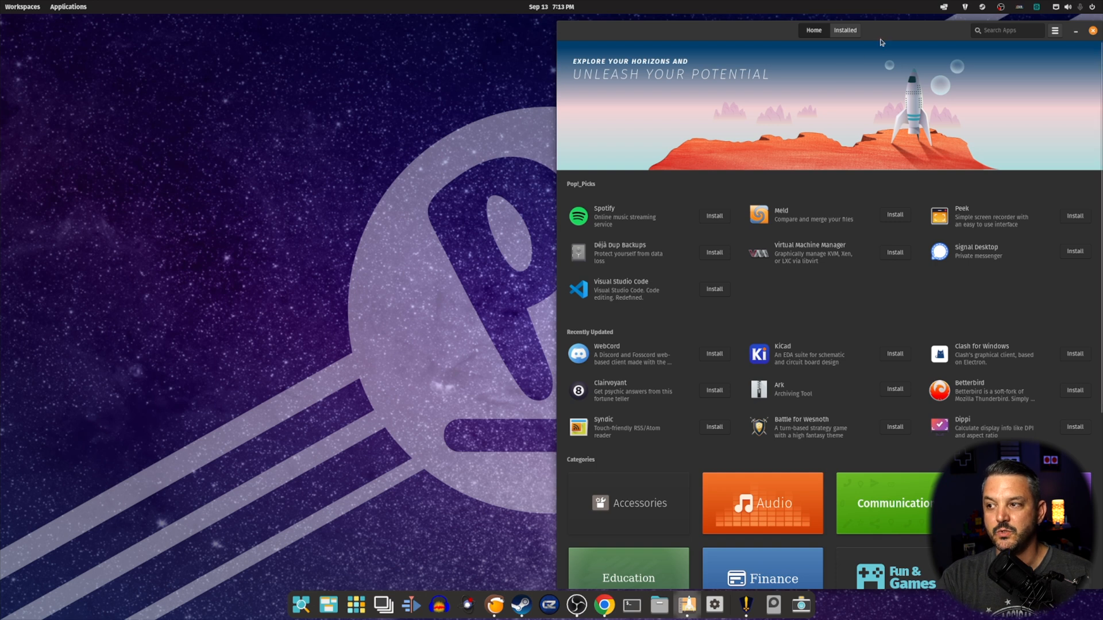
{"action": "left_click_drag", "start_coordinate": [887, 35], "coordinate": [889, 174]}
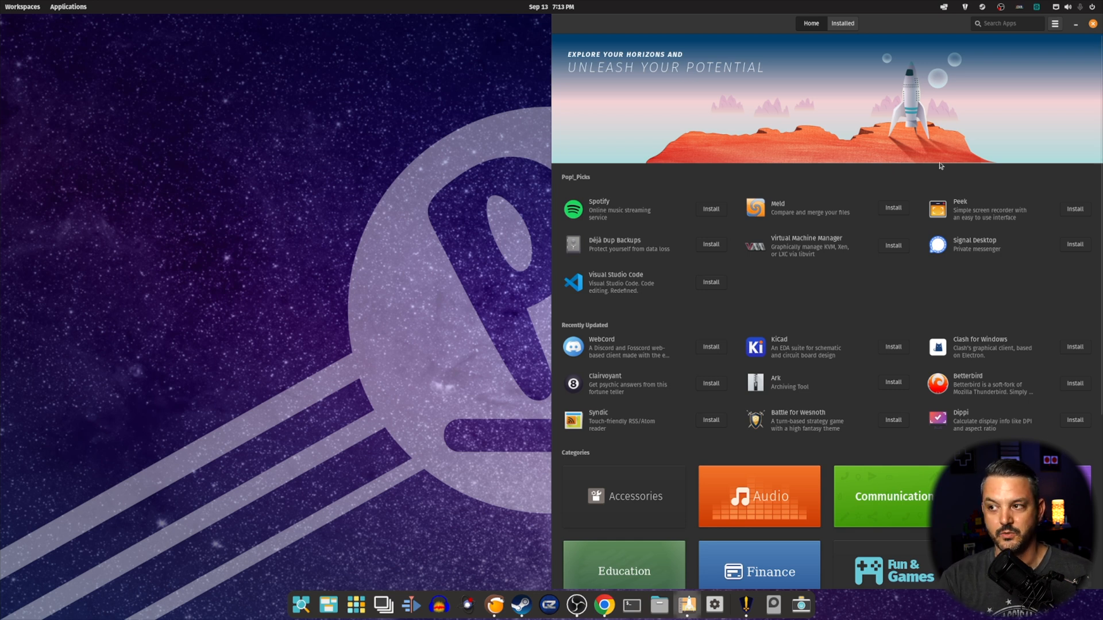
{"action": "left_click", "coordinate": [1000, 24]}
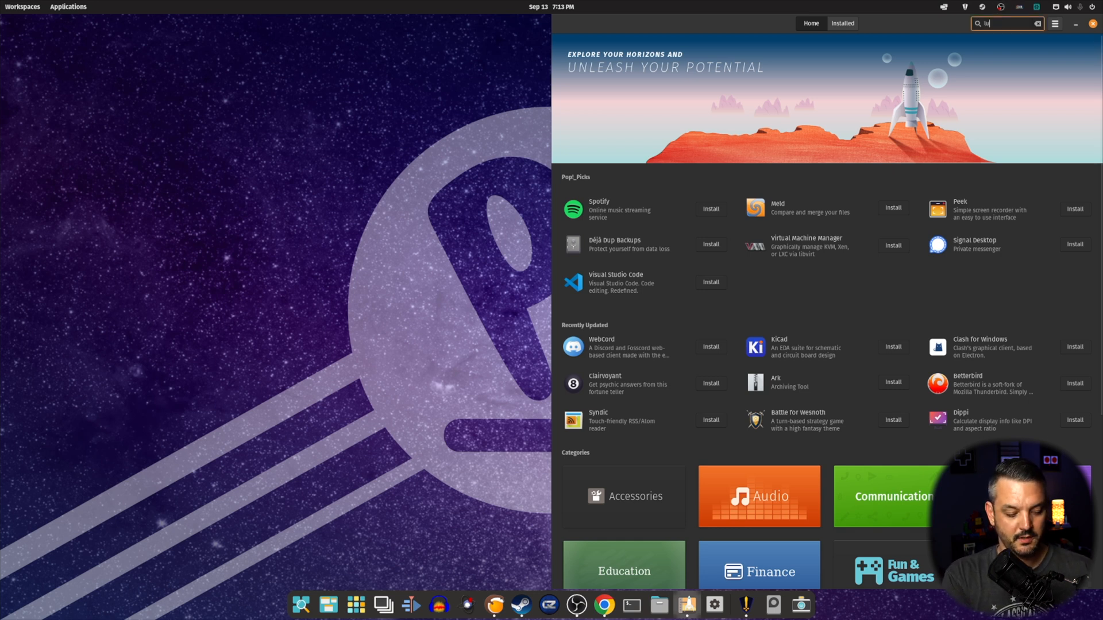
{"action": "type", "text": "lutris"}
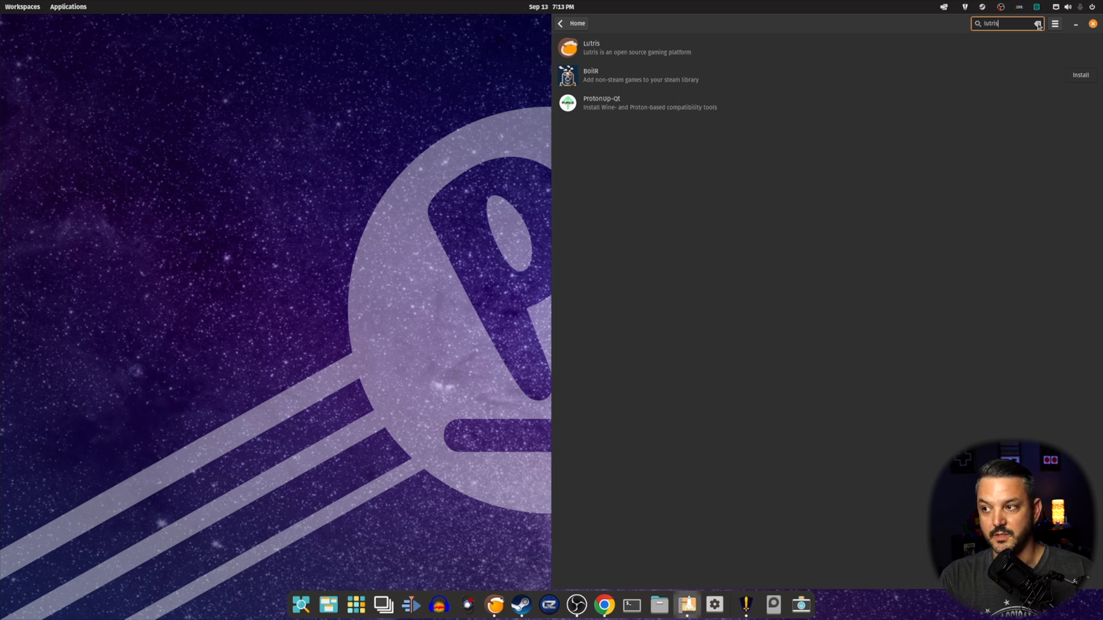
Search for Steam, view its details and keep Pop!_OS (deb) as the package source
{"action": "left_click", "coordinate": [1039, 23]}
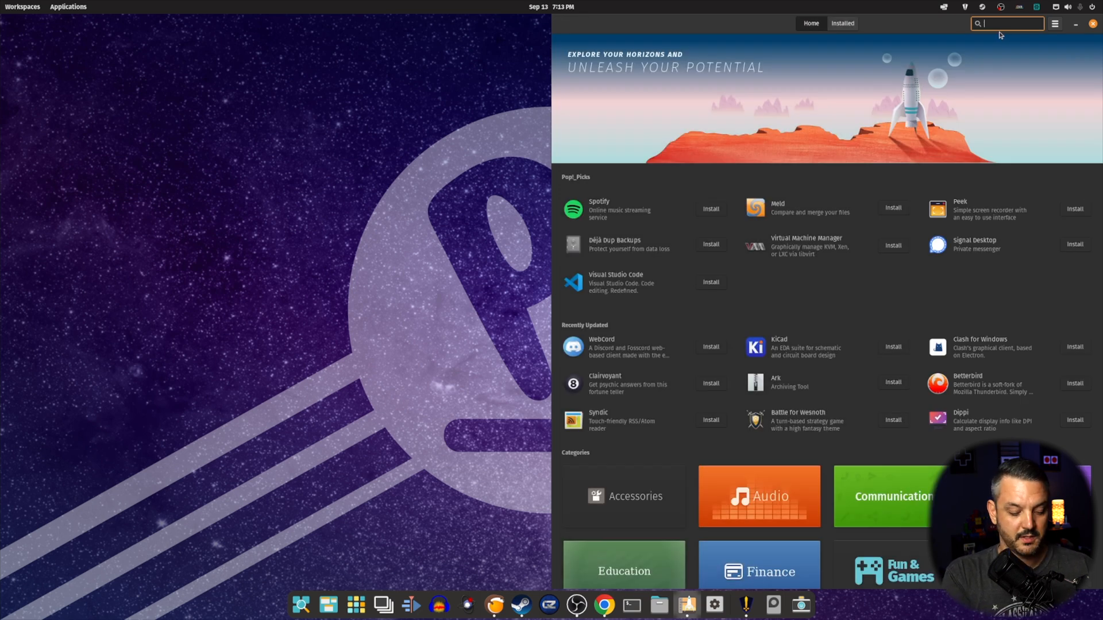
{"action": "type", "text": "steam"}
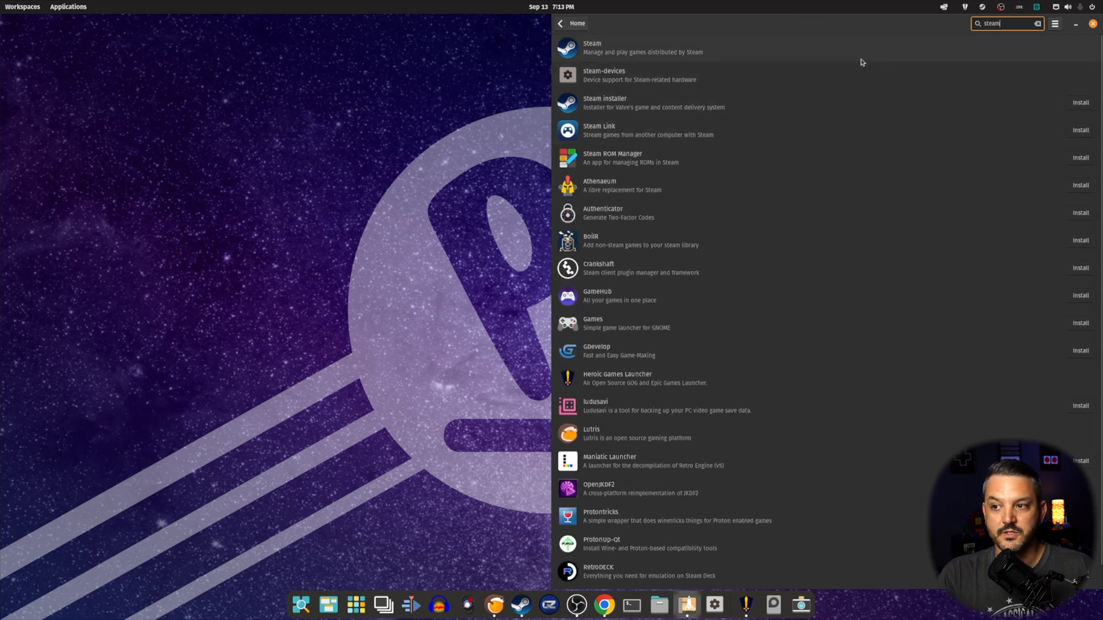
{"action": "left_click", "coordinate": [793, 55]}
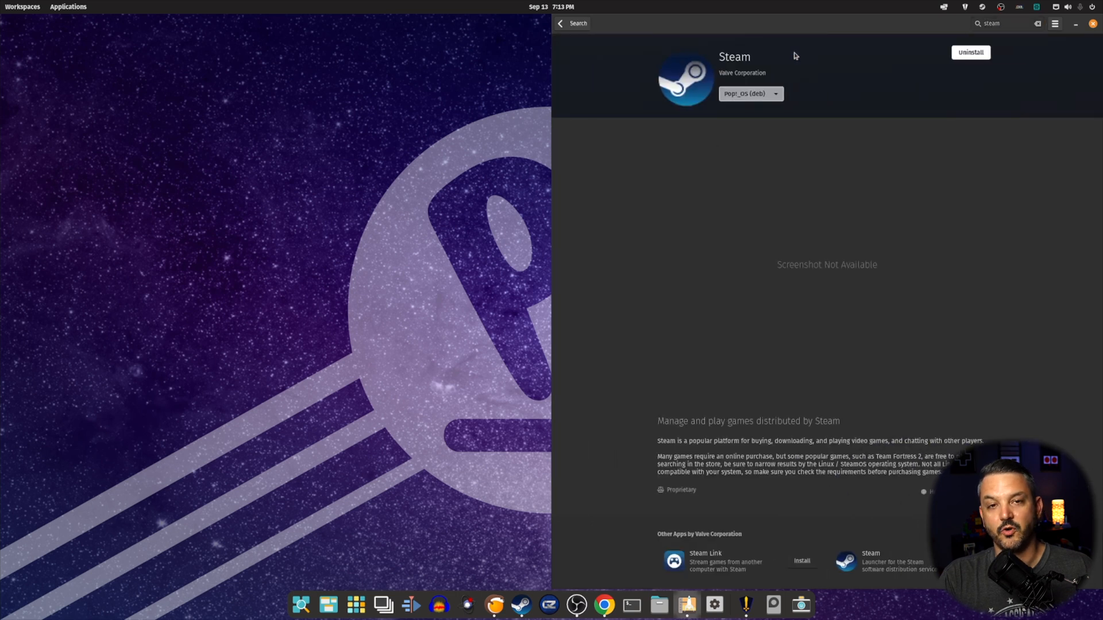
{"action": "left_click", "coordinate": [776, 94]}
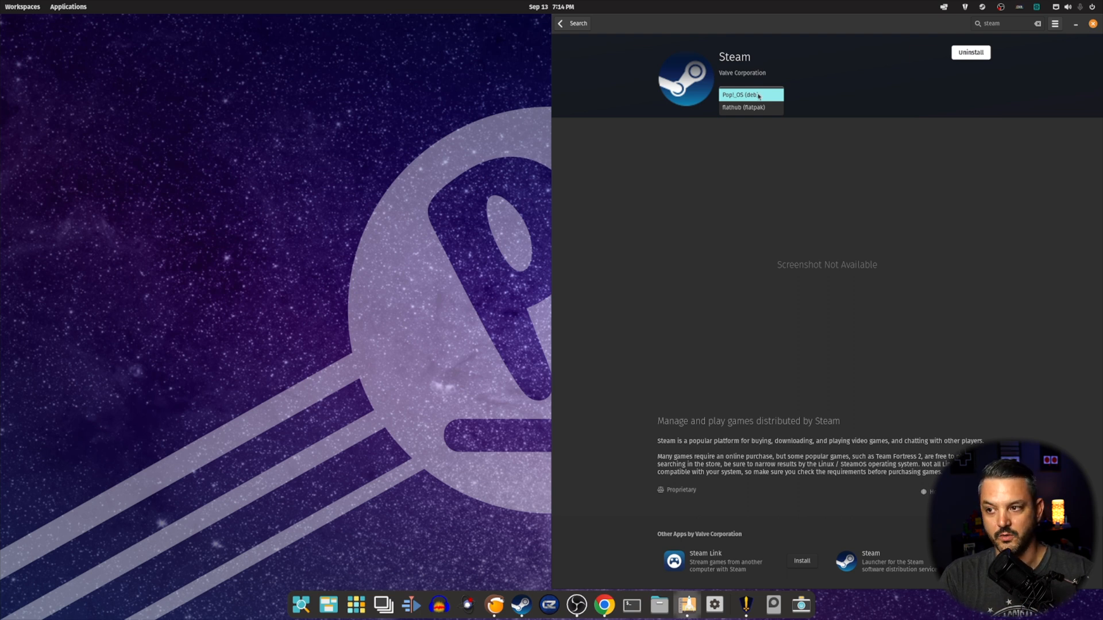
{"action": "left_click", "coordinate": [758, 96]}
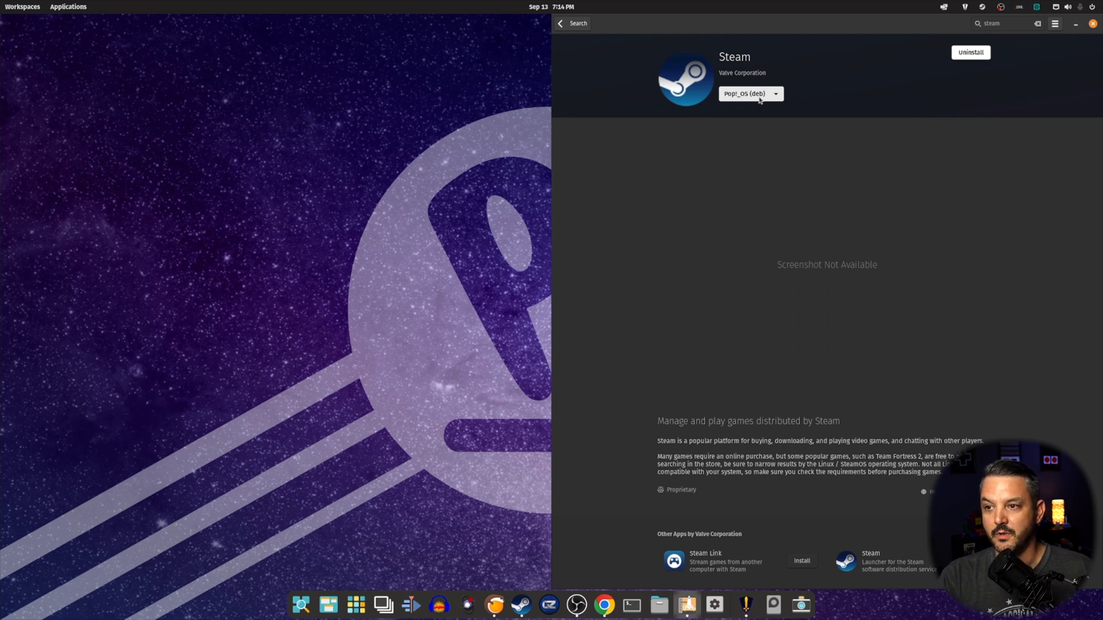
Go back to the steam search results, browse the gaming apps, then close Pop!_Shop
{"action": "left_click", "coordinate": [568, 23]}
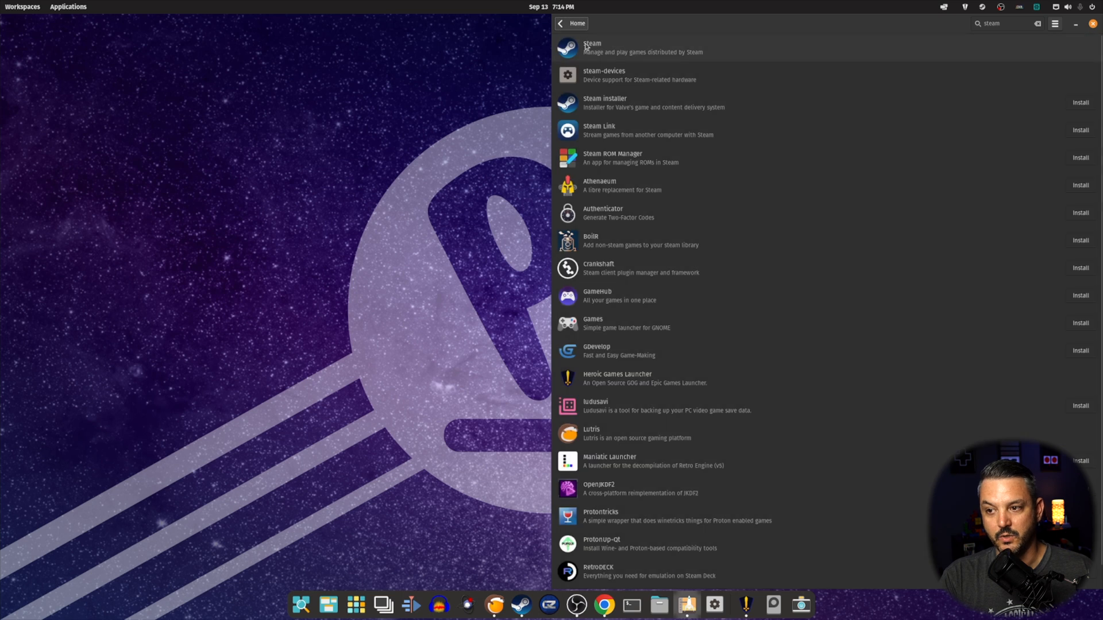
{"action": "scroll", "coordinate": [789, 179], "scroll_direction": "down", "scroll_amount": 3}
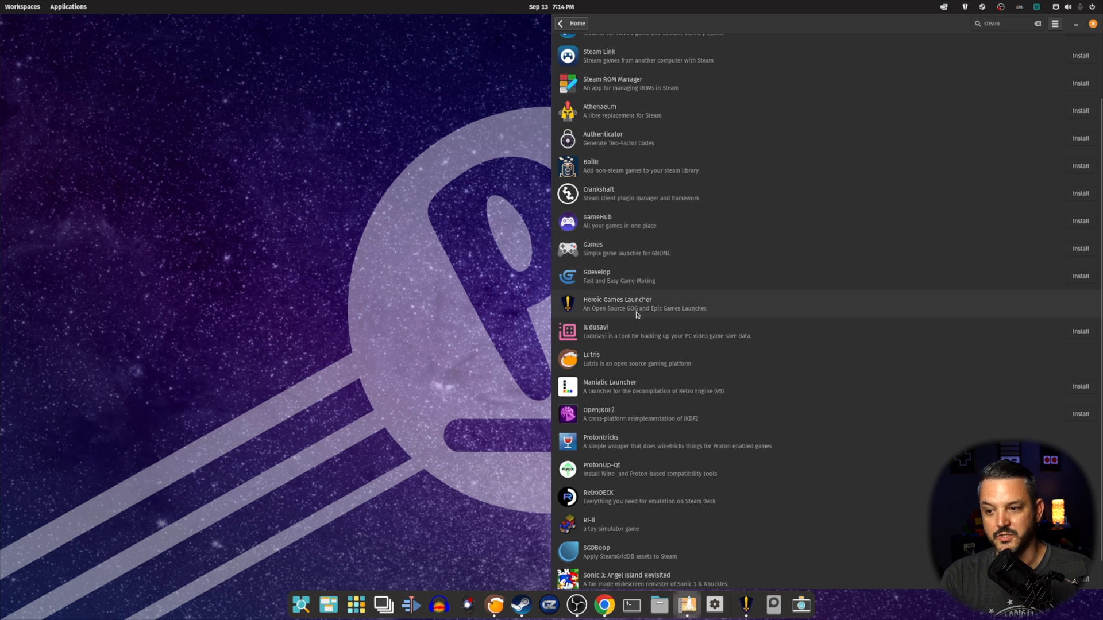
{"action": "scroll", "coordinate": [636, 312], "scroll_direction": "down", "scroll_amount": 1}
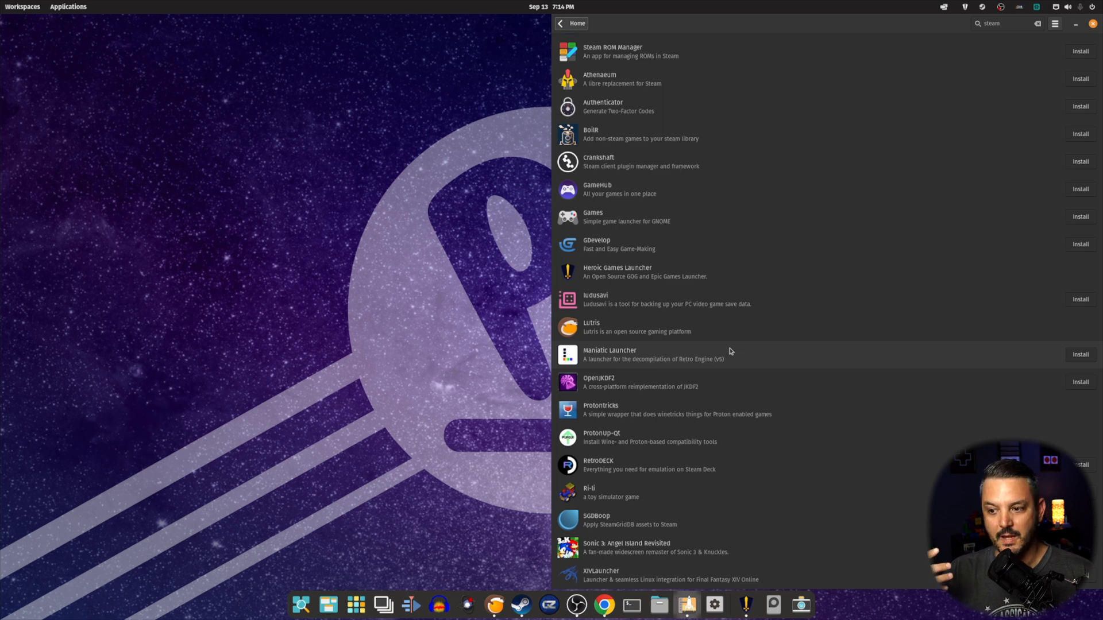
{"action": "key", "text": "super+q"}
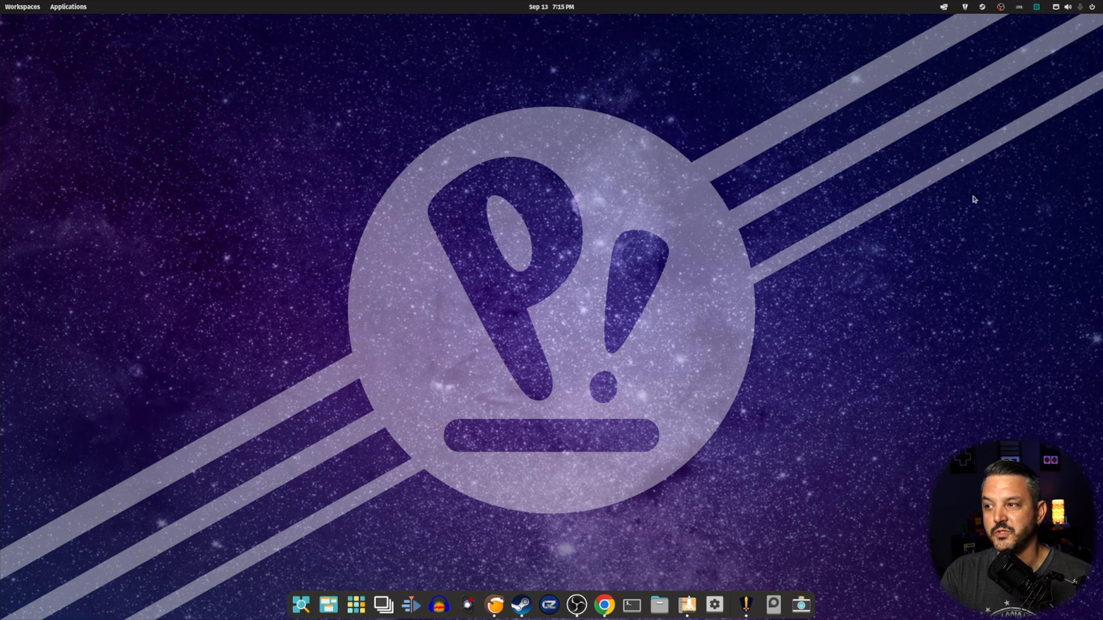
Turn on automatic window tiling and launch Lutris, Steam, Chrome and OBS as tiled windows
{"action": "left_click", "coordinate": [943, 7]}
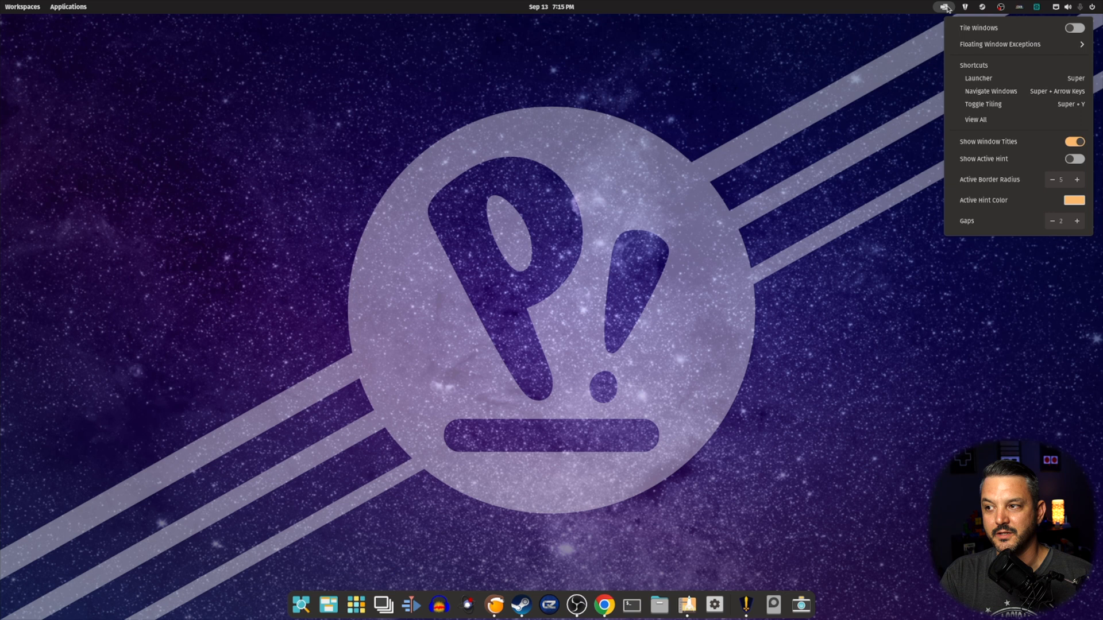
{"action": "left_click", "coordinate": [946, 7]}
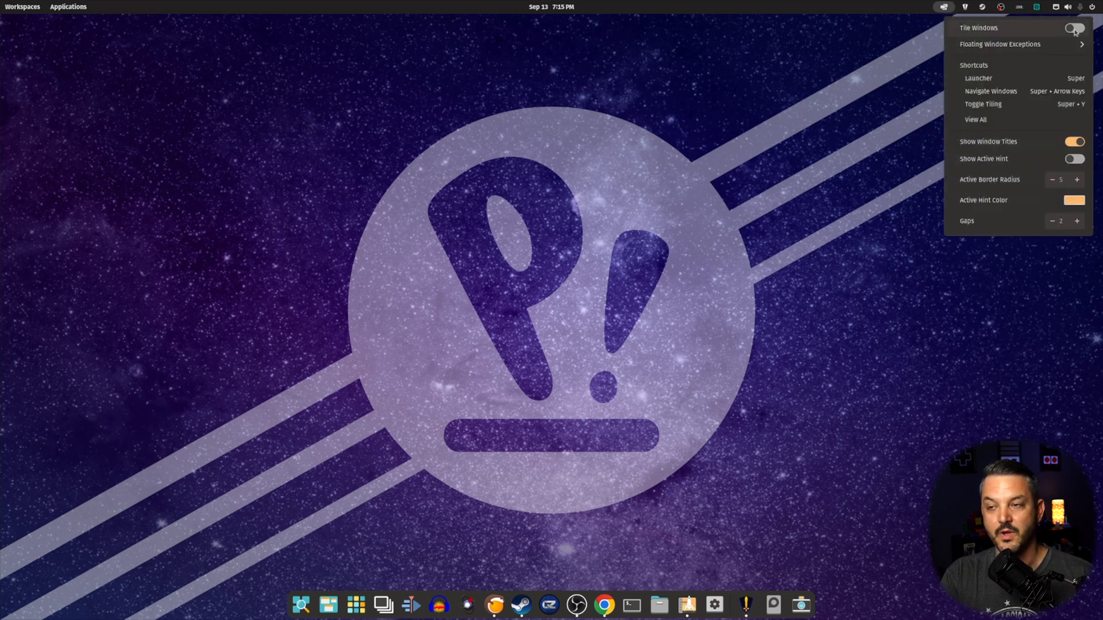
{"action": "left_click", "coordinate": [960, 88]}
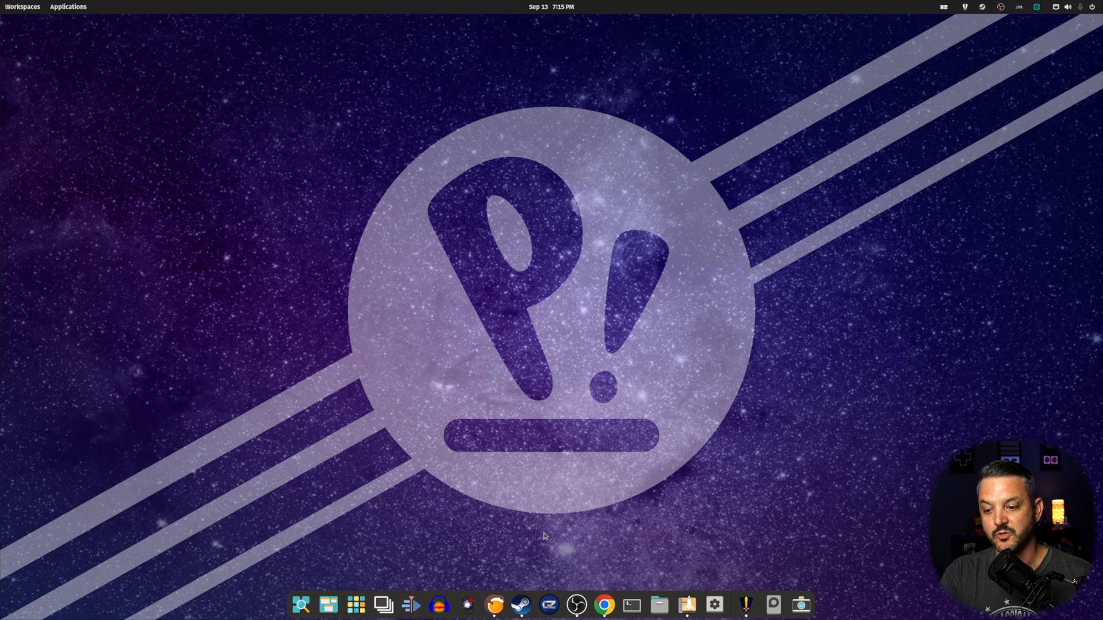
{"action": "left_click", "coordinate": [494, 604]}
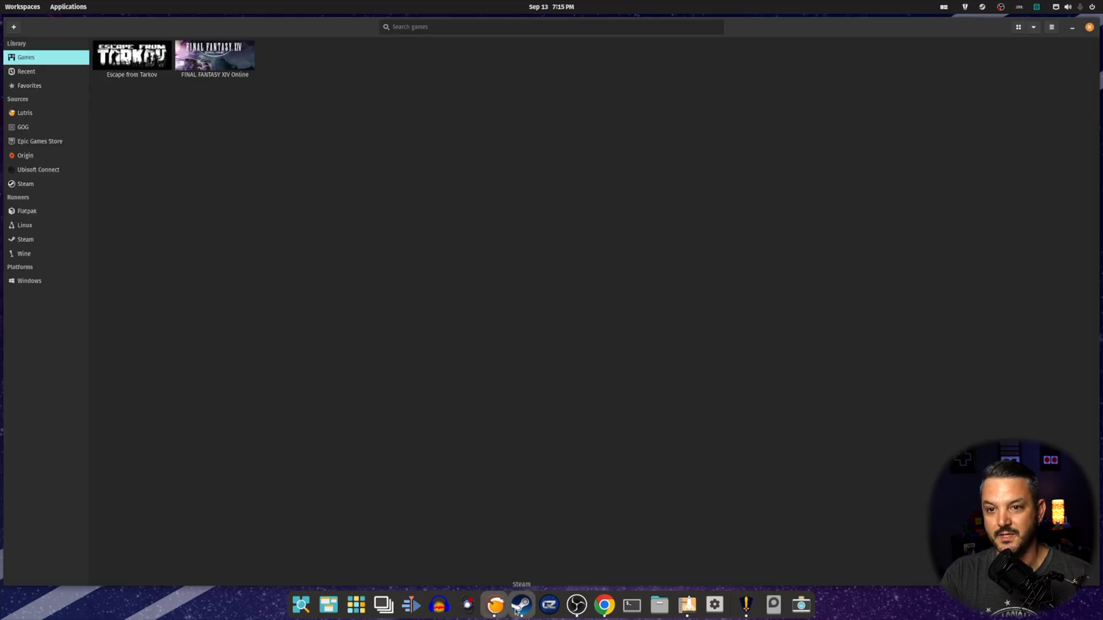
{"action": "left_click", "coordinate": [520, 606]}
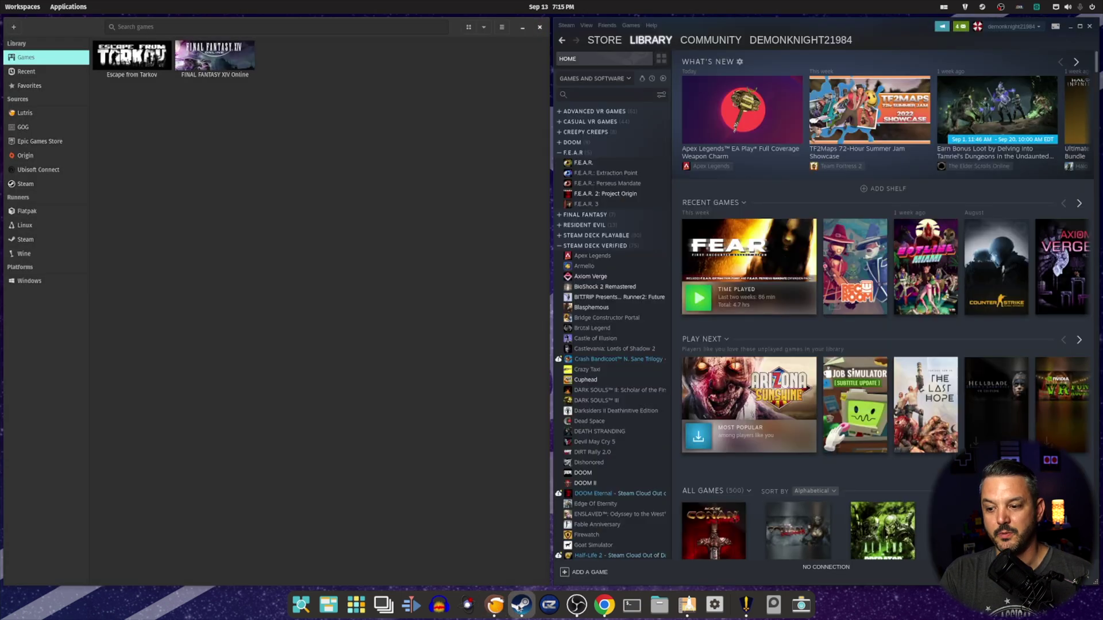
{"action": "left_click", "coordinate": [603, 605]}
{"action": "left_click", "coordinate": [577, 606]}
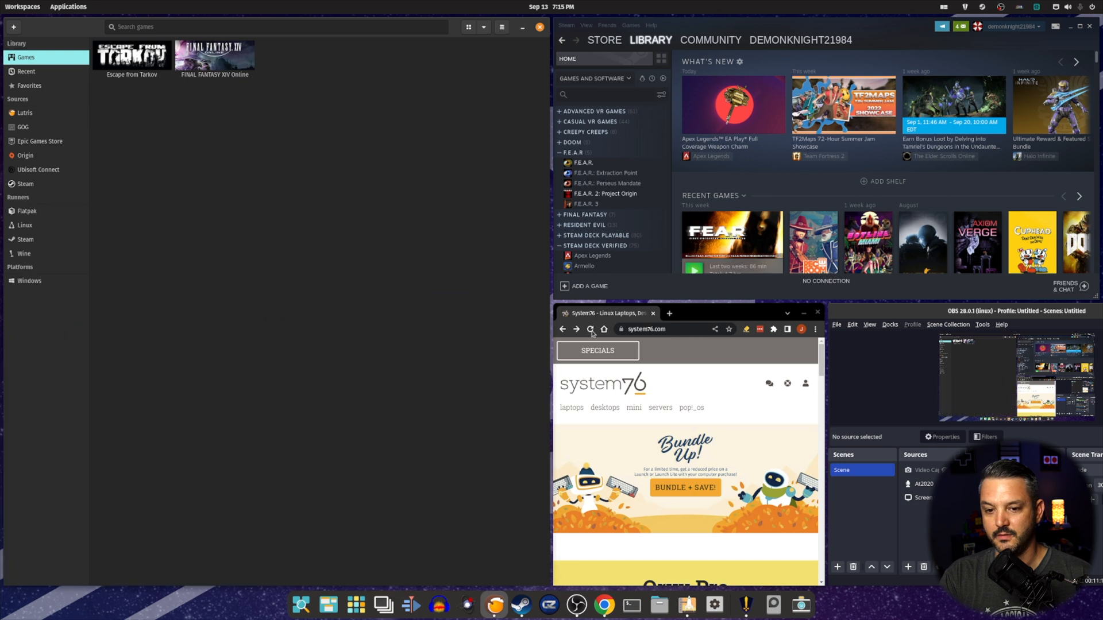
Rearrange the tiles, moving the browser left and pulling Steam out of its tile
{"action": "left_click_drag", "start_coordinate": [690, 313], "coordinate": [17, 518]}
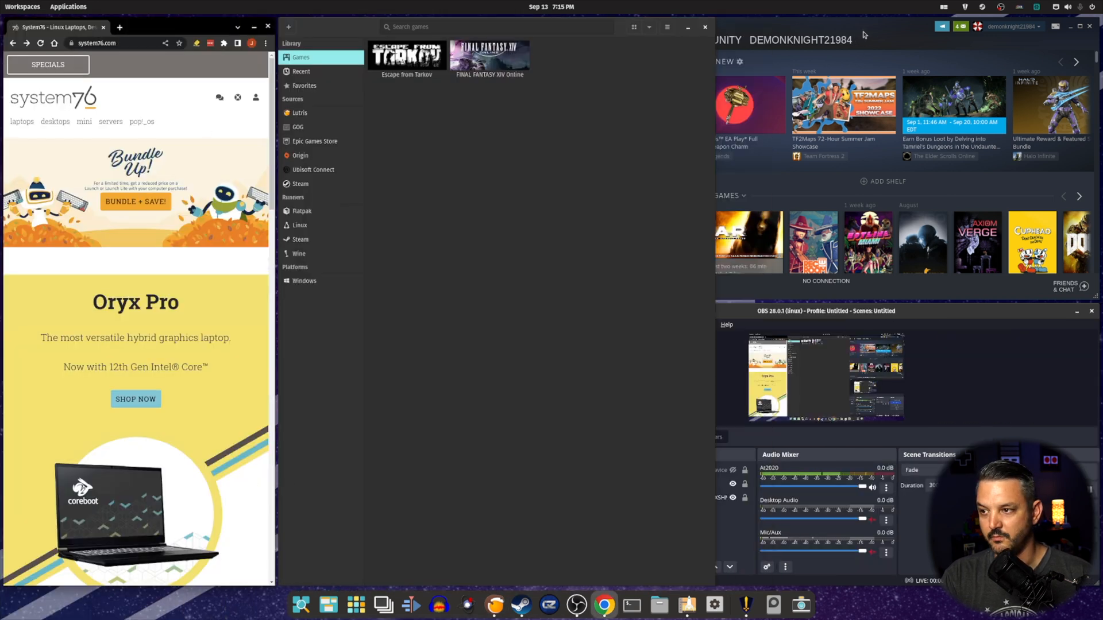
{"action": "left_click_drag", "start_coordinate": [864, 34], "coordinate": [1016, 44]}
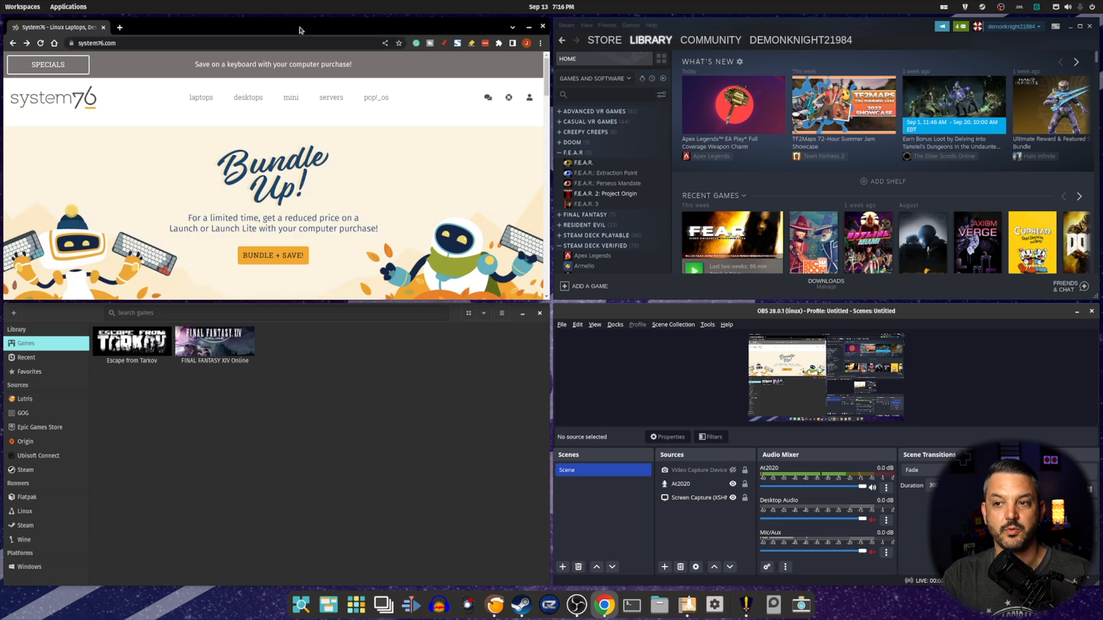
{"action": "left_click", "coordinate": [302, 29]}
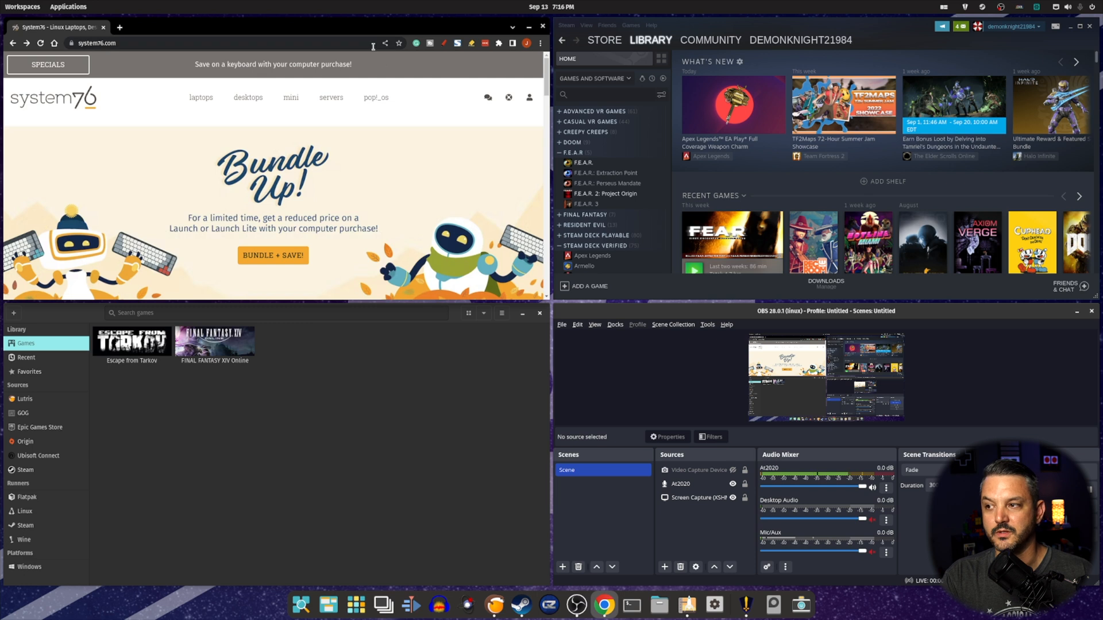
Turn tiling off, minimize the other windows and centre the browser on screen
{"action": "left_click", "coordinate": [943, 7]}
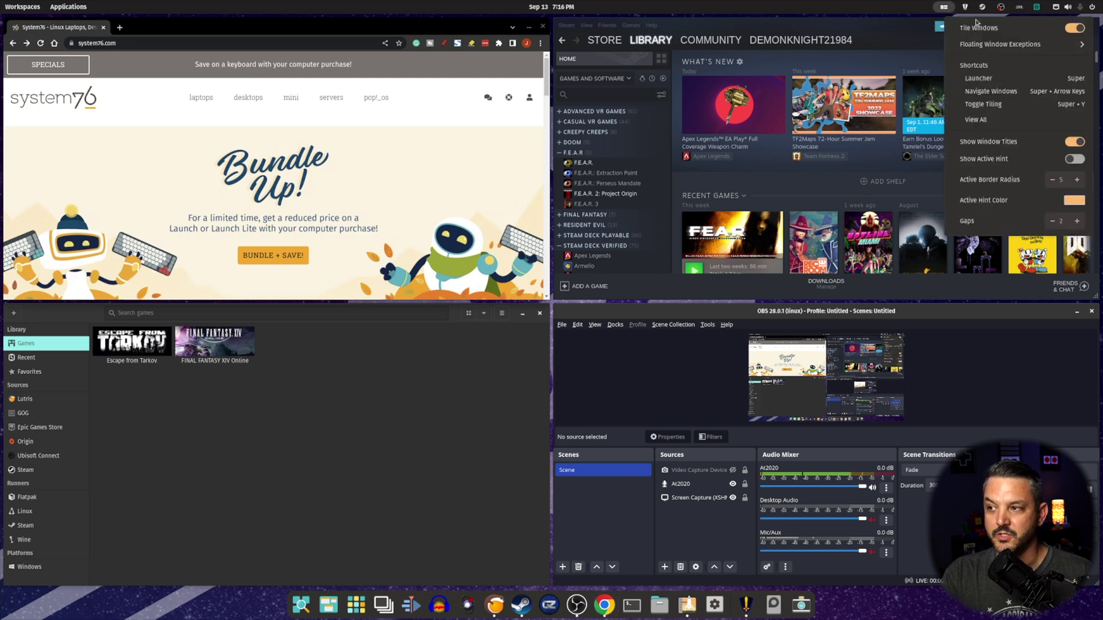
{"action": "left_click", "coordinate": [1074, 28]}
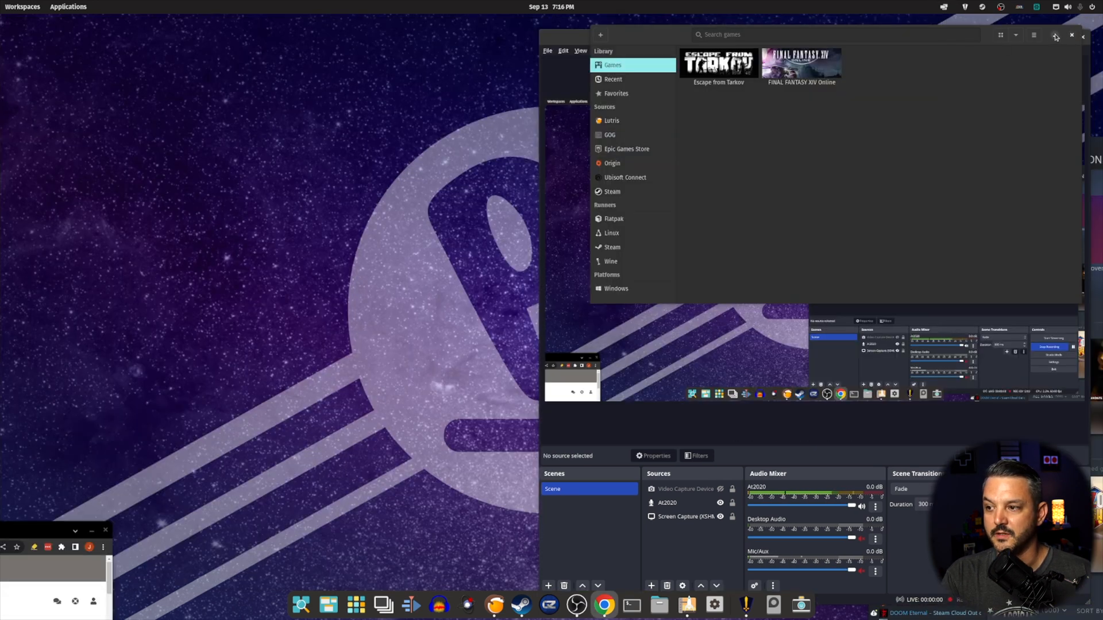
{"action": "left_click", "coordinate": [1053, 36]}
{"action": "left_click", "coordinate": [1068, 38]}
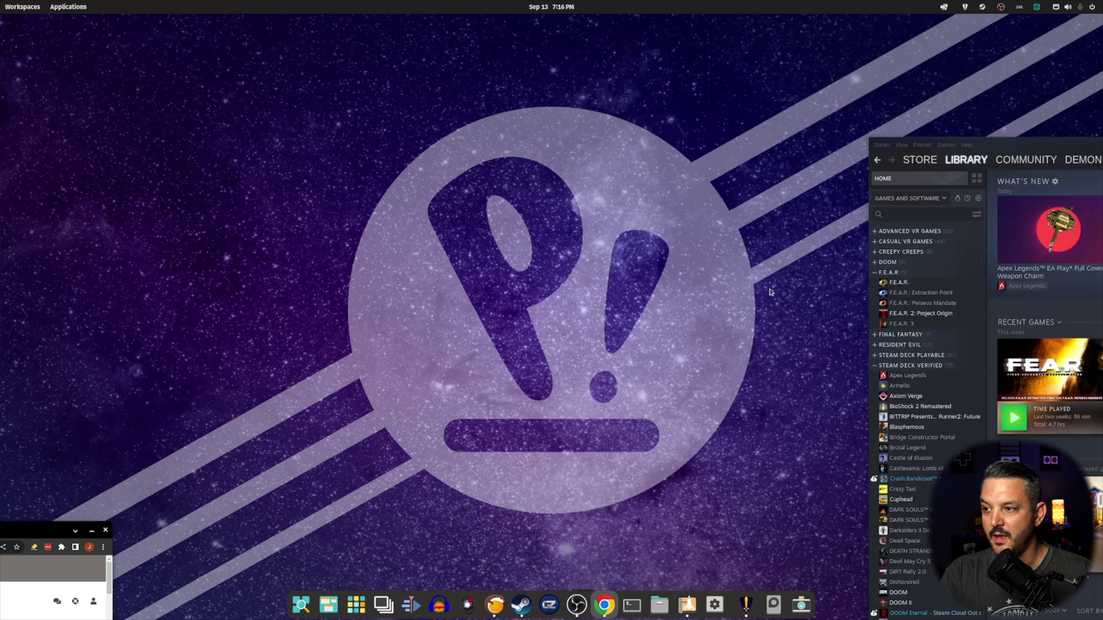
{"action": "left_click", "coordinate": [991, 194]}
{"action": "left_click", "coordinate": [1031, 87]}
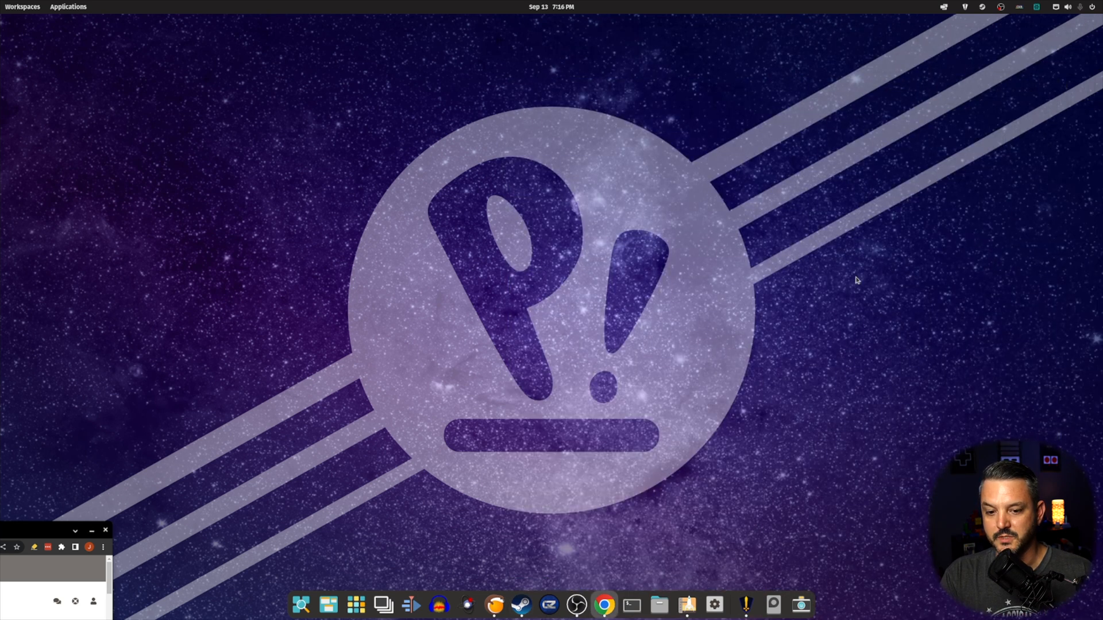
{"action": "left_click_drag", "start_coordinate": [43, 533], "coordinate": [575, 206]}
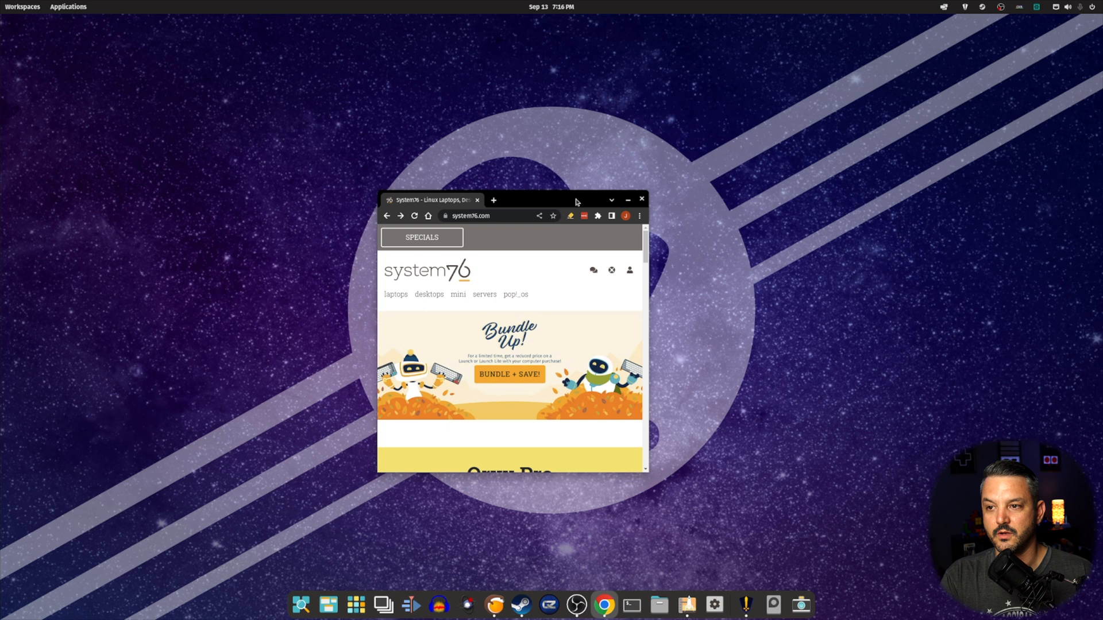
Maximize Chrome on the System76 homepage and browse its products down to the Pop!_OS link
{"action": "double_click", "coordinate": [575, 205]}
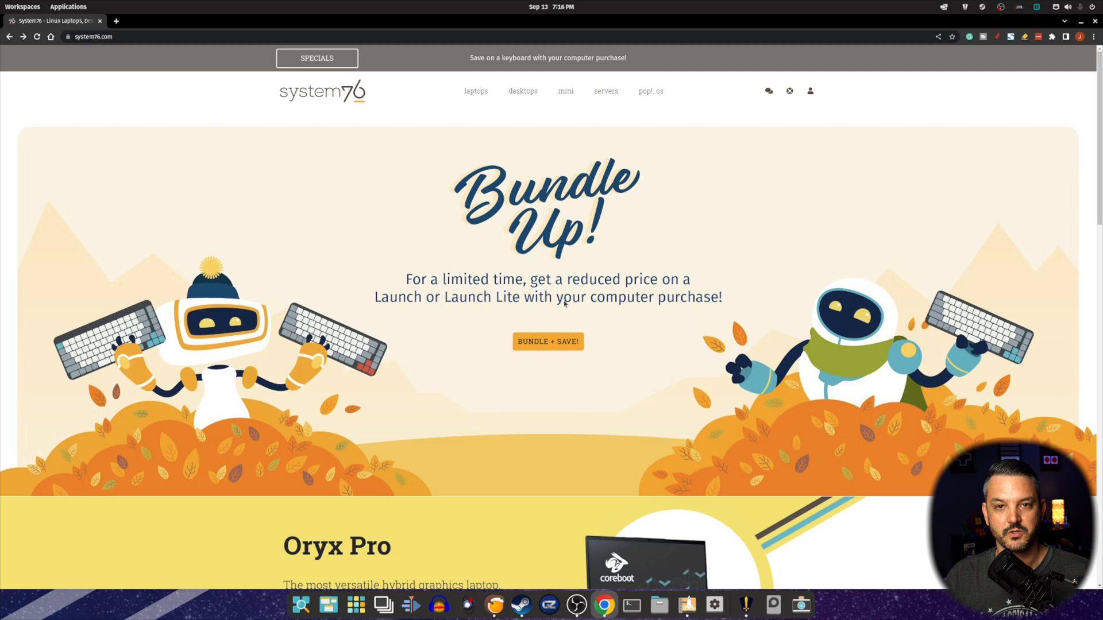
{"action": "scroll", "coordinate": [566, 304], "scroll_direction": "down", "scroll_amount": 3}
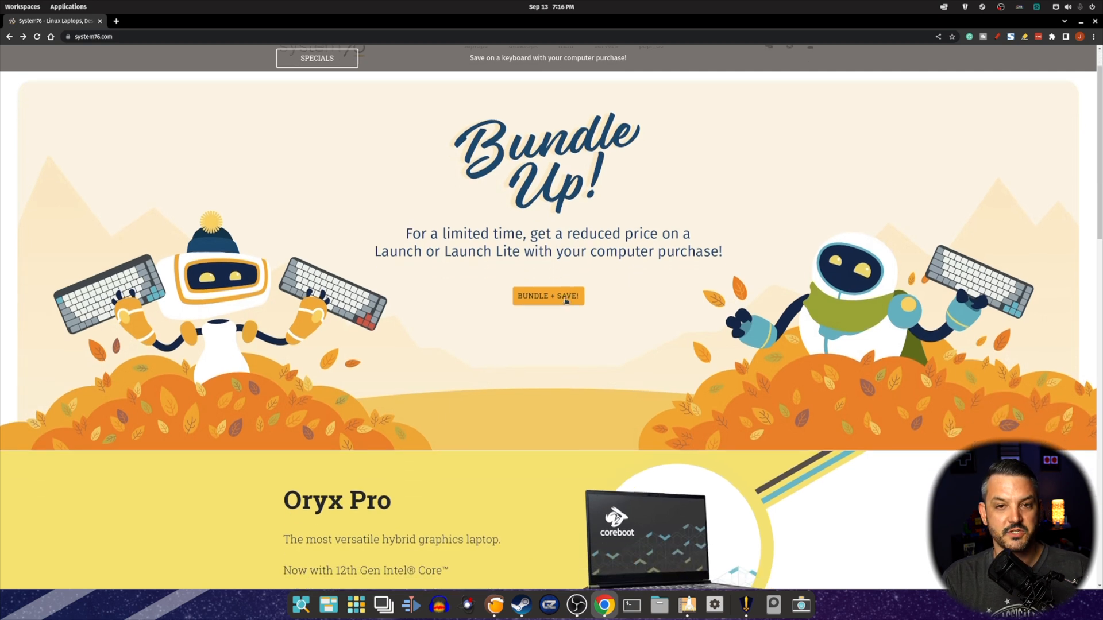
{"action": "scroll", "coordinate": [565, 303], "scroll_direction": "down", "scroll_amount": 2}
{"action": "scroll", "coordinate": [566, 306], "scroll_direction": "down", "scroll_amount": 1}
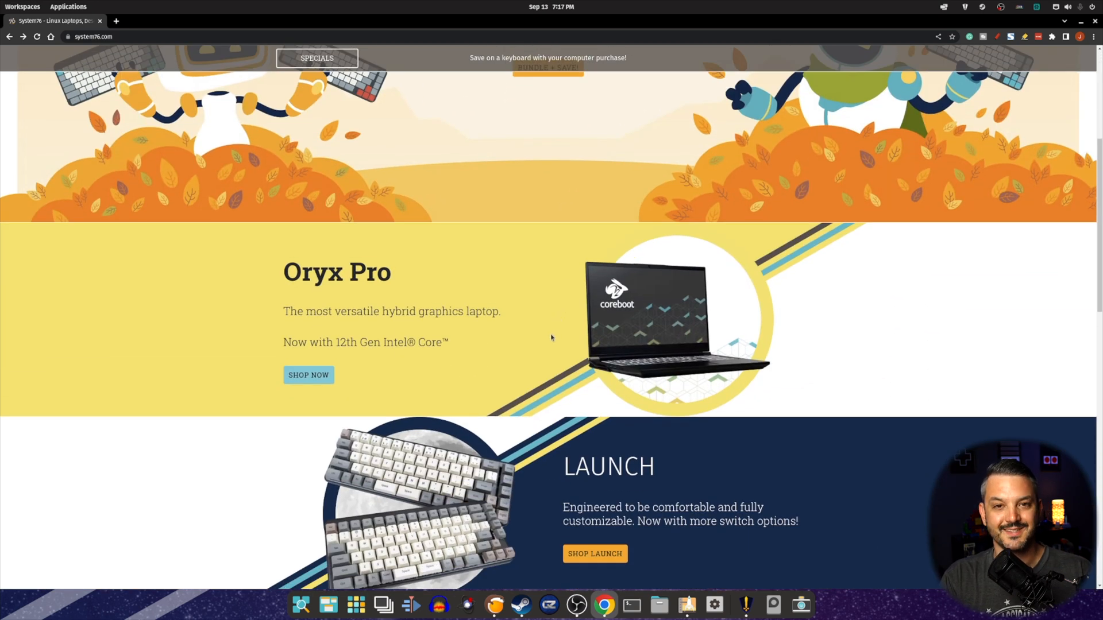
{"action": "scroll", "coordinate": [552, 338], "scroll_direction": "down", "scroll_amount": 2}
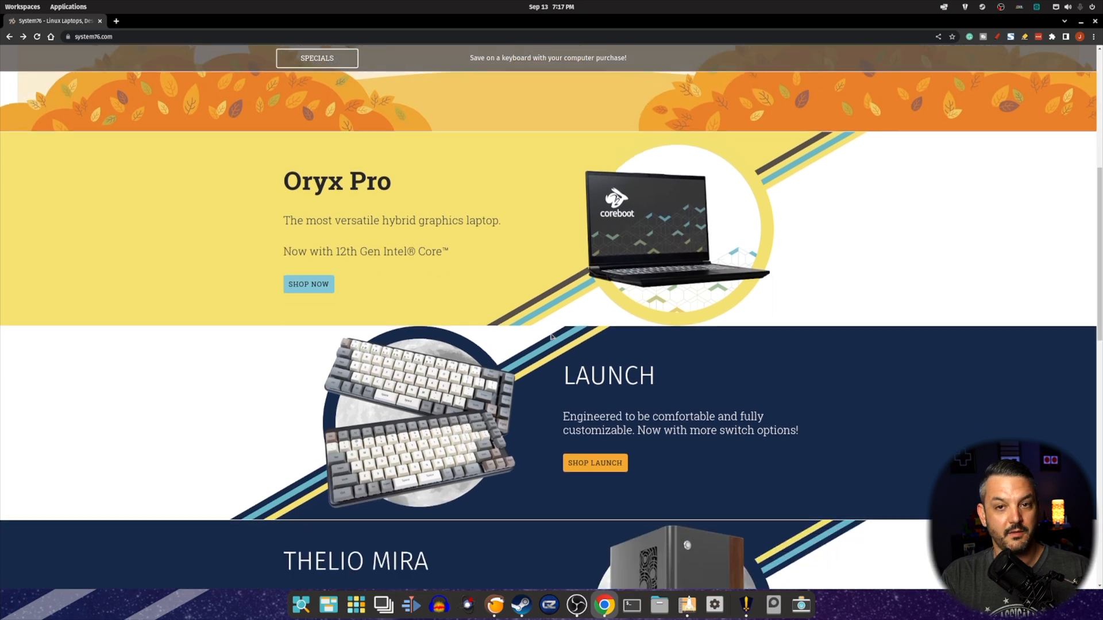
{"action": "scroll", "coordinate": [551, 338], "scroll_direction": "down", "scroll_amount": 2}
{"action": "scroll", "coordinate": [551, 339], "scroll_direction": "down", "scroll_amount": 2}
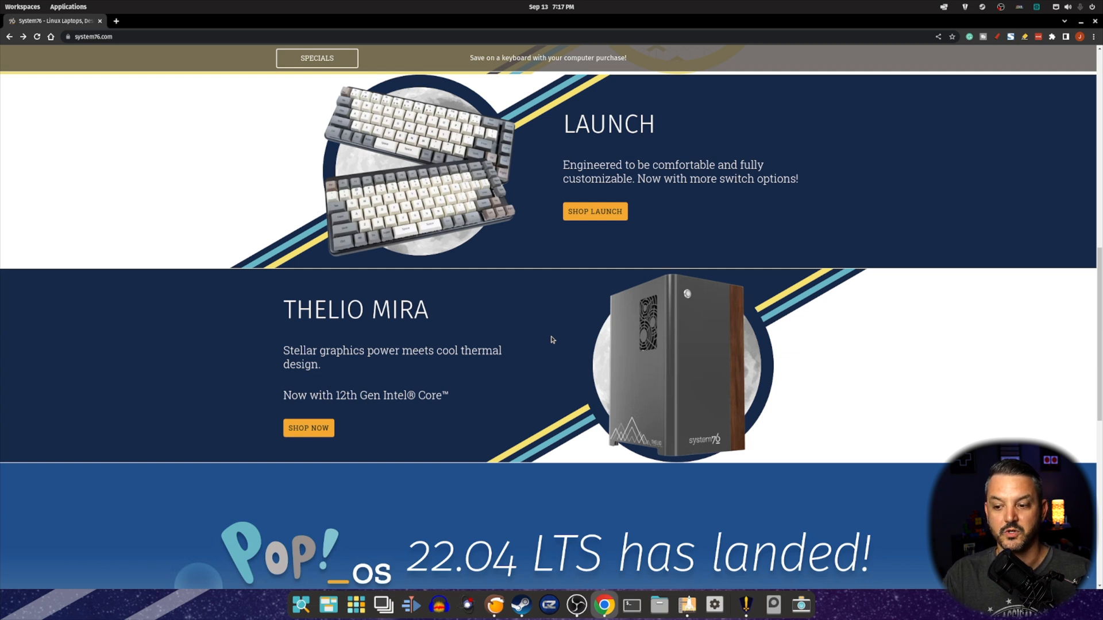
{"action": "scroll", "coordinate": [562, 367], "scroll_direction": "up", "scroll_amount": 5}
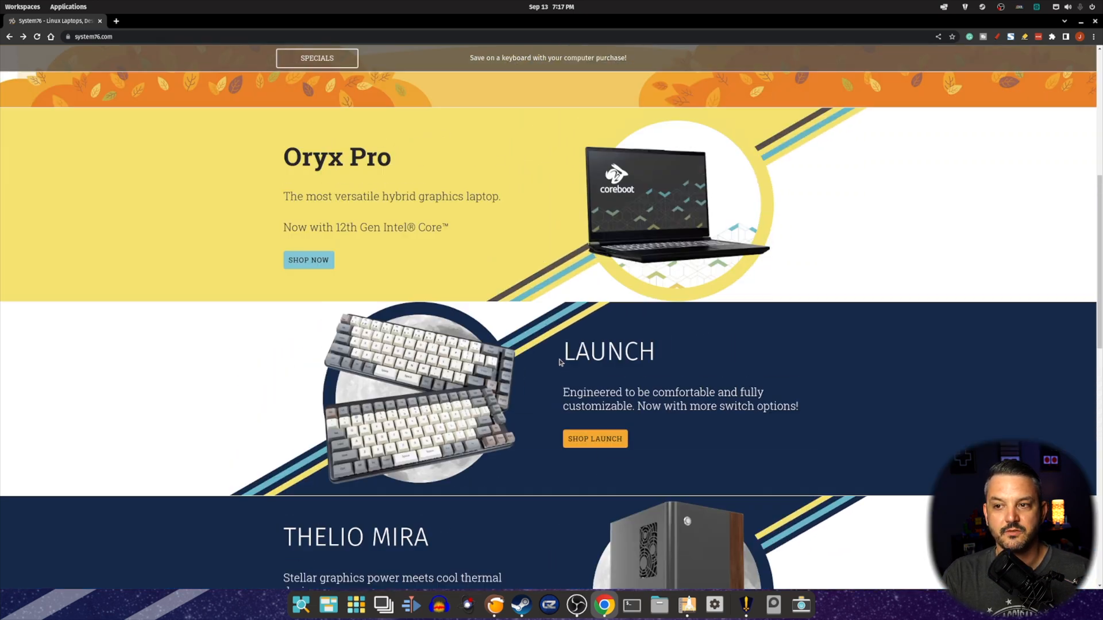
{"action": "scroll", "coordinate": [562, 366], "scroll_direction": "up", "scroll_amount": 3}
{"action": "scroll", "coordinate": [559, 361], "scroll_direction": "up", "scroll_amount": 5}
{"action": "scroll", "coordinate": [558, 362], "scroll_direction": "up", "scroll_amount": 1}
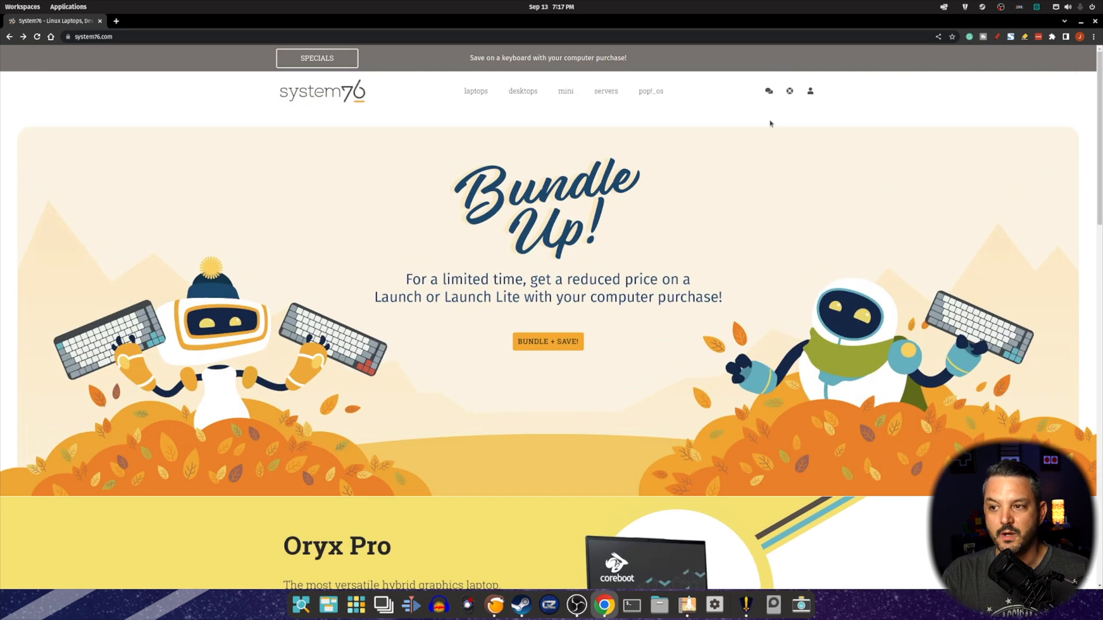
Go to pop.system76.com and bring up the Download Pop!_OS options for 22.04 LTS
{"action": "left_click", "coordinate": [651, 90]}
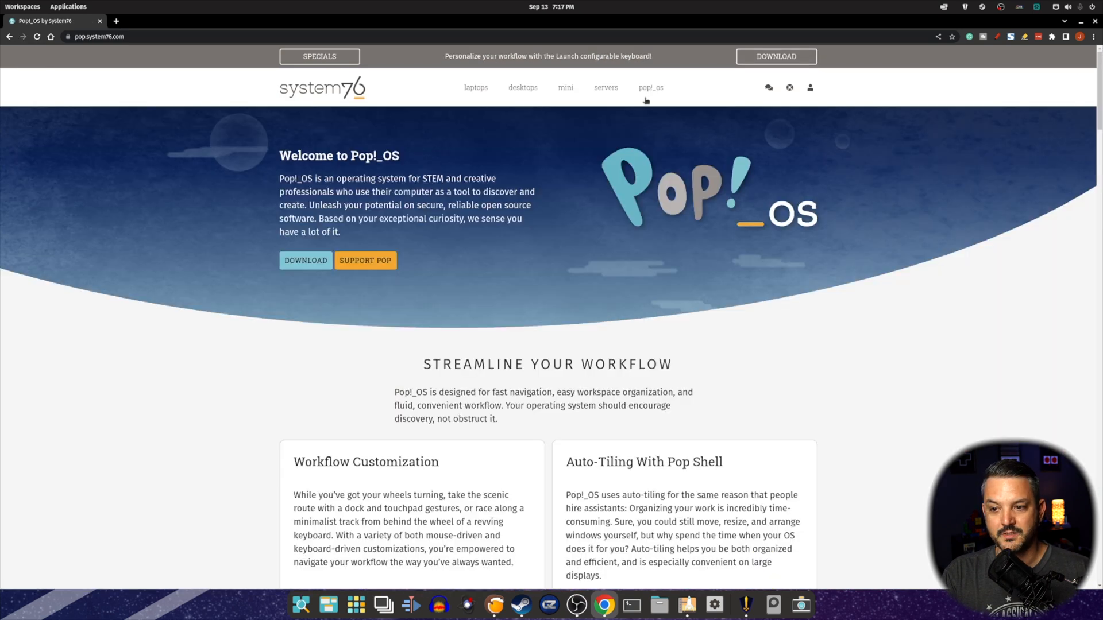
{"action": "left_click", "coordinate": [305, 261]}
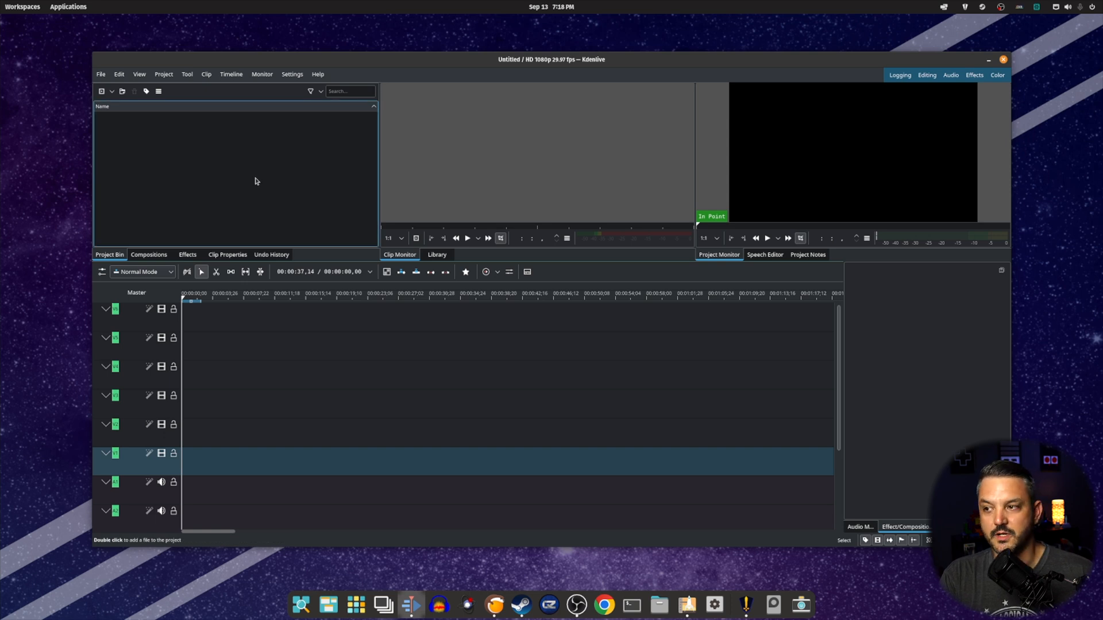
Nudge the Kdenlive window and close its empty untitled project
{"action": "mouse_move", "coordinate": [623, 60]}
{"action": "left_mouse_down"}
{"action": "mouse_move", "coordinate": [564, 46]}
{"action": "mouse_move", "coordinate": [593, 51]}
{"action": "left_mouse_up"}
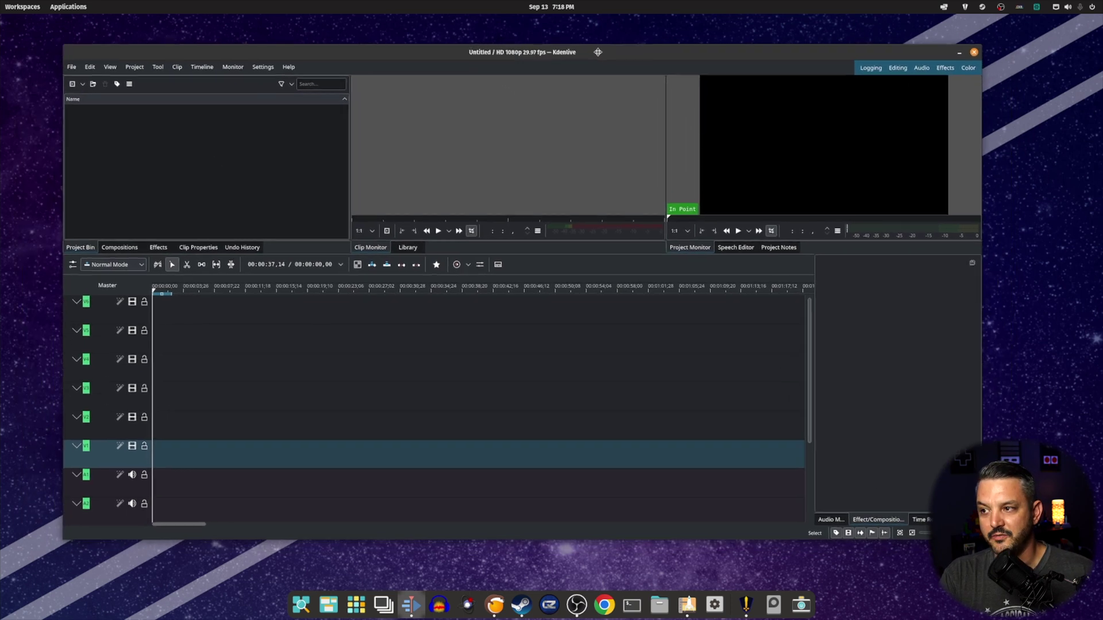
{"action": "left_click", "coordinate": [976, 54]}
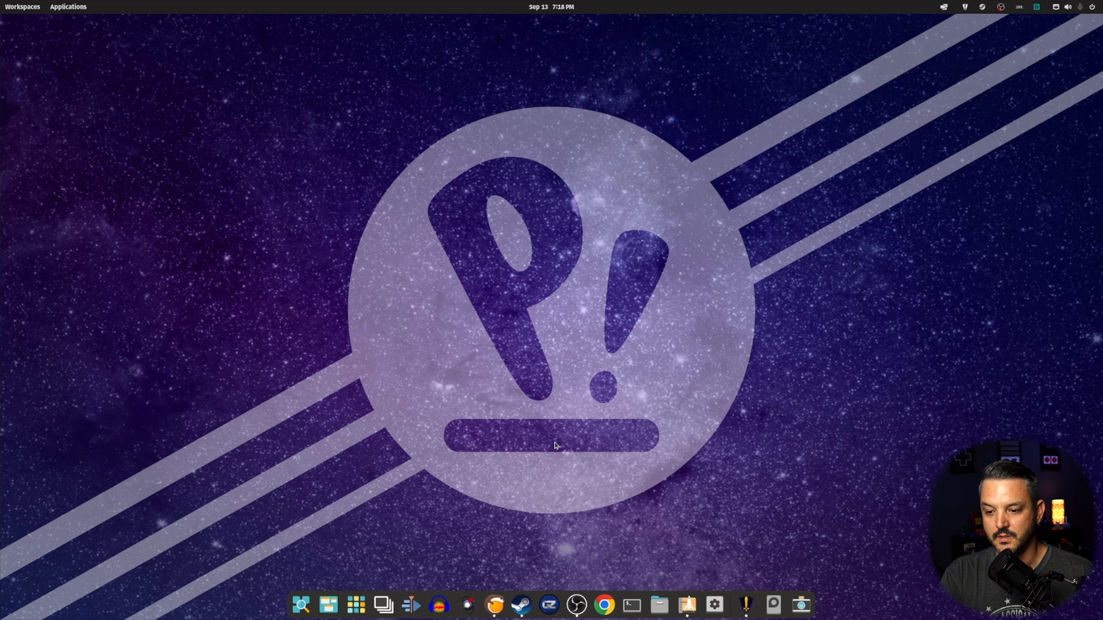
View the Lutris library with Escape from Tarkov and FINAL FANTASY XIV, then close it
{"action": "left_click", "coordinate": [494, 605]}
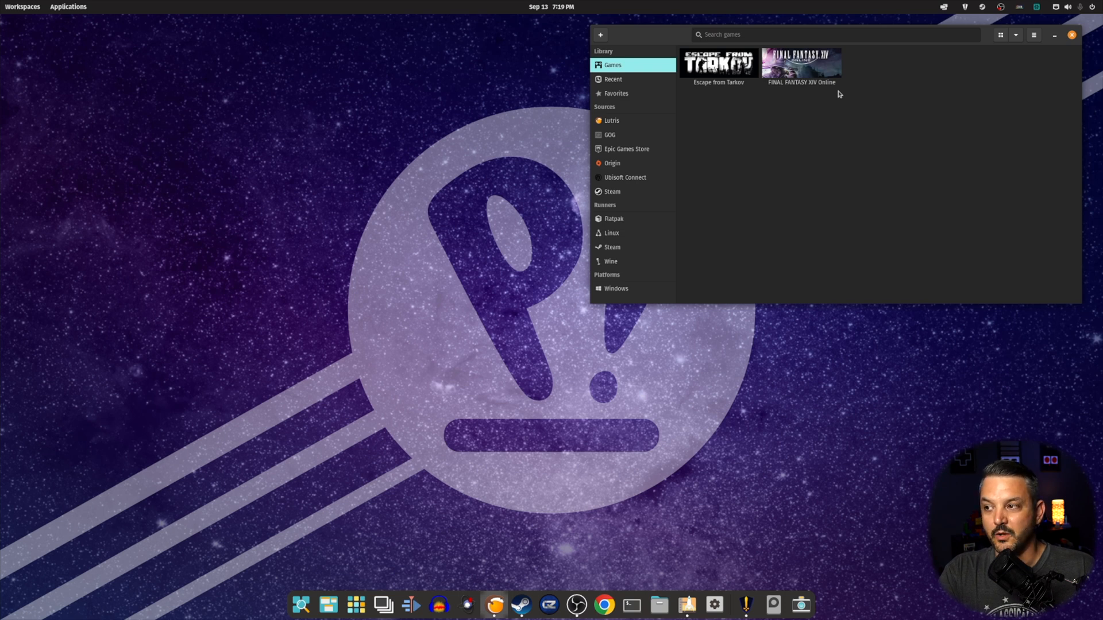
{"action": "left_click", "coordinate": [1080, 35]}
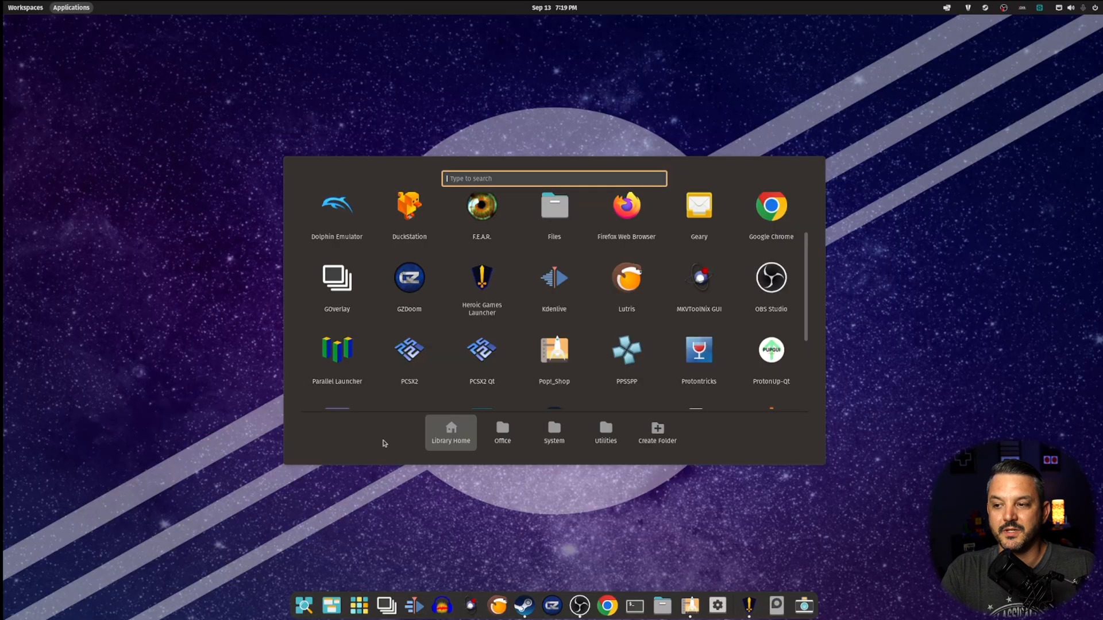
{"action": "scroll", "coordinate": [482, 293], "scroll_direction": "up", "scroll_amount": 1}
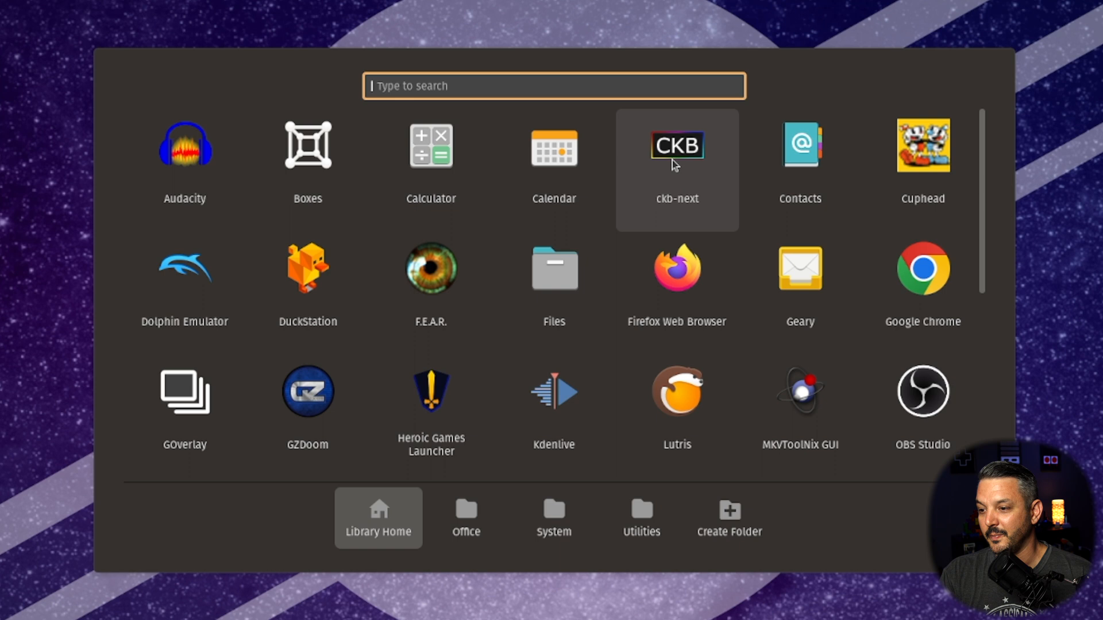
{"action": "scroll", "coordinate": [633, 310], "scroll_direction": "down", "scroll_amount": 3}
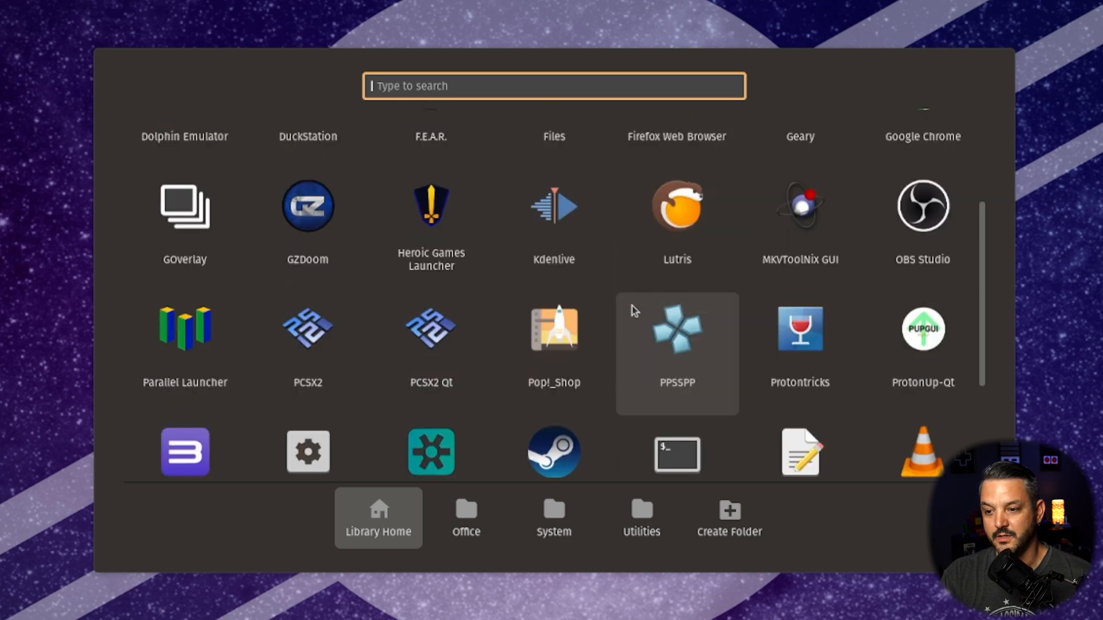
{"action": "scroll", "coordinate": [633, 309], "scroll_direction": "down", "scroll_amount": 3}
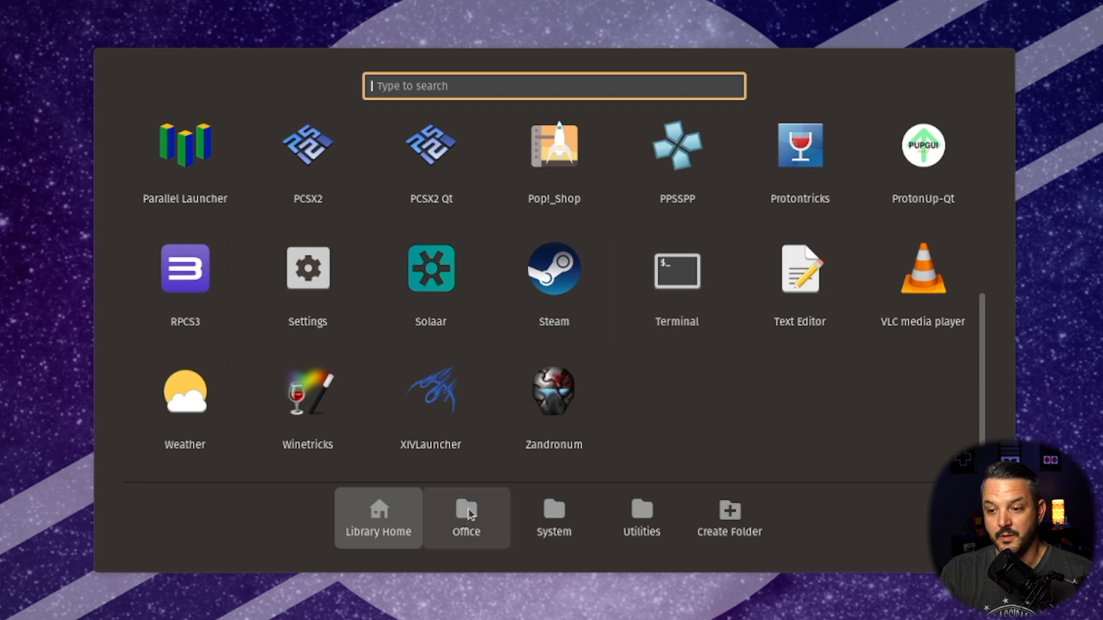
Show the Office group, then the System group with NVIDIA X Server Settings and System Monitor
{"action": "left_click", "coordinate": [470, 512]}
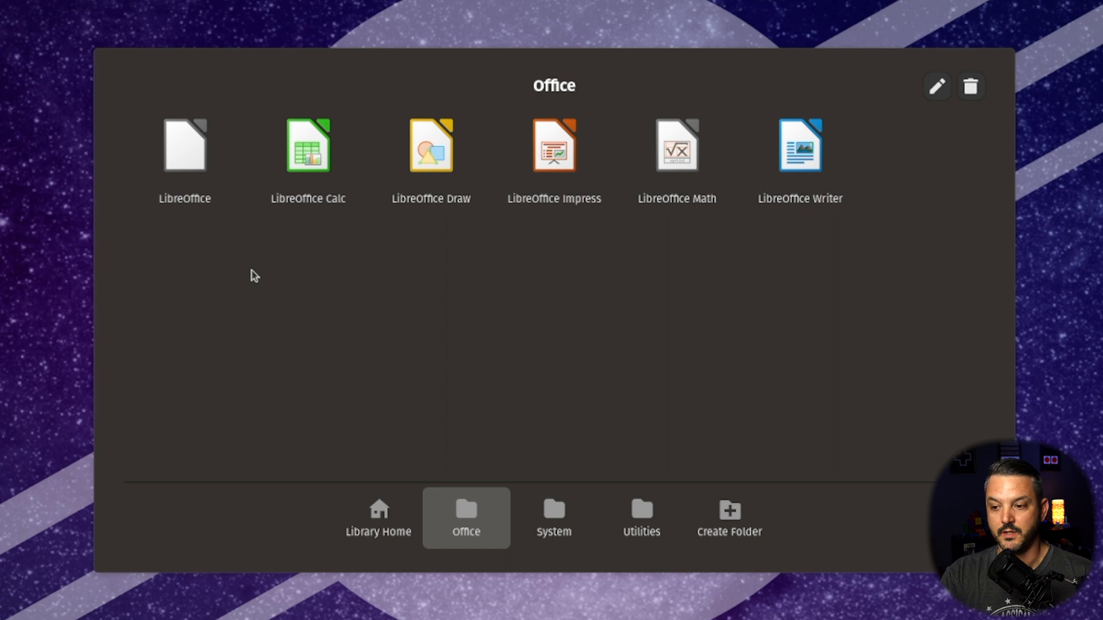
{"action": "left_click", "coordinate": [565, 513]}
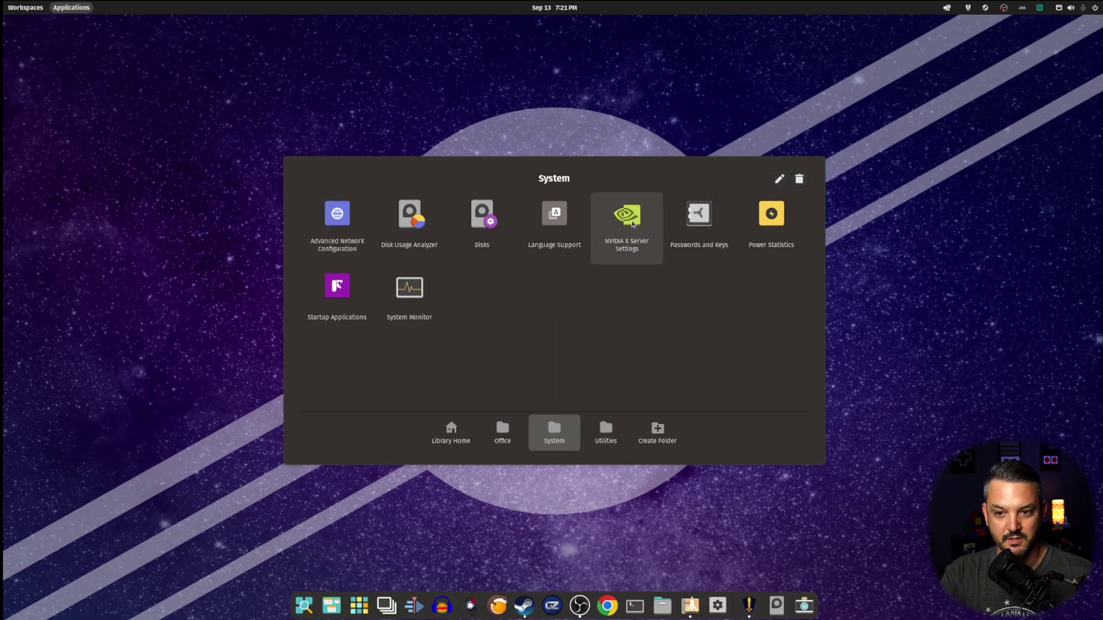
Launch NVIDIA X Server Settings, highlight driver version 515.65.01, and quit it
{"action": "left_click", "coordinate": [627, 225]}
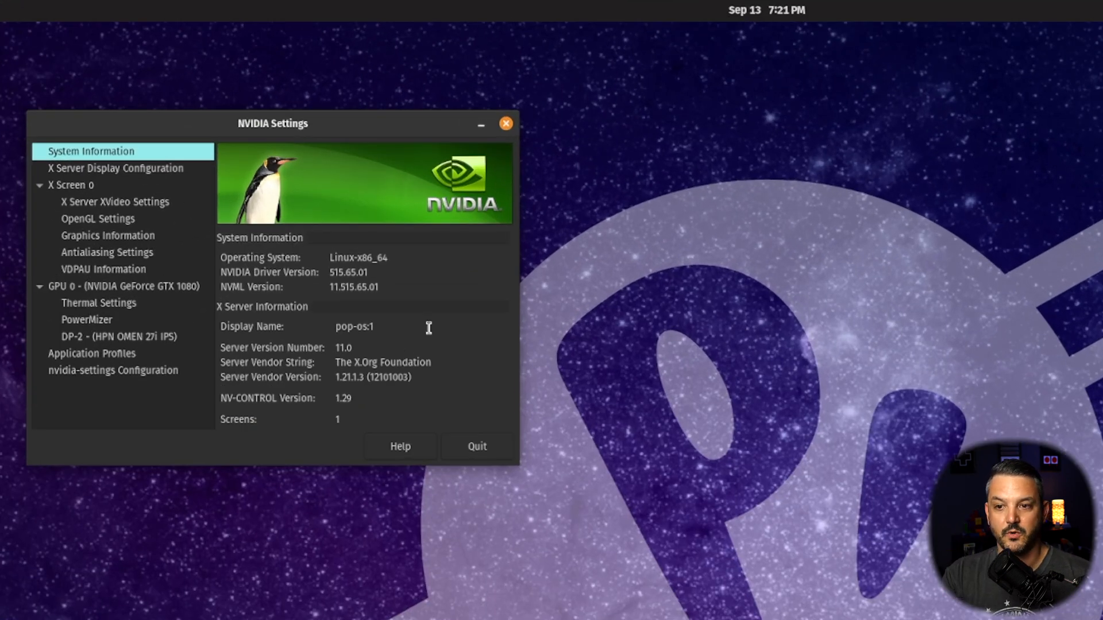
{"action": "left_click_drag", "start_coordinate": [329, 274], "coordinate": [374, 273]}
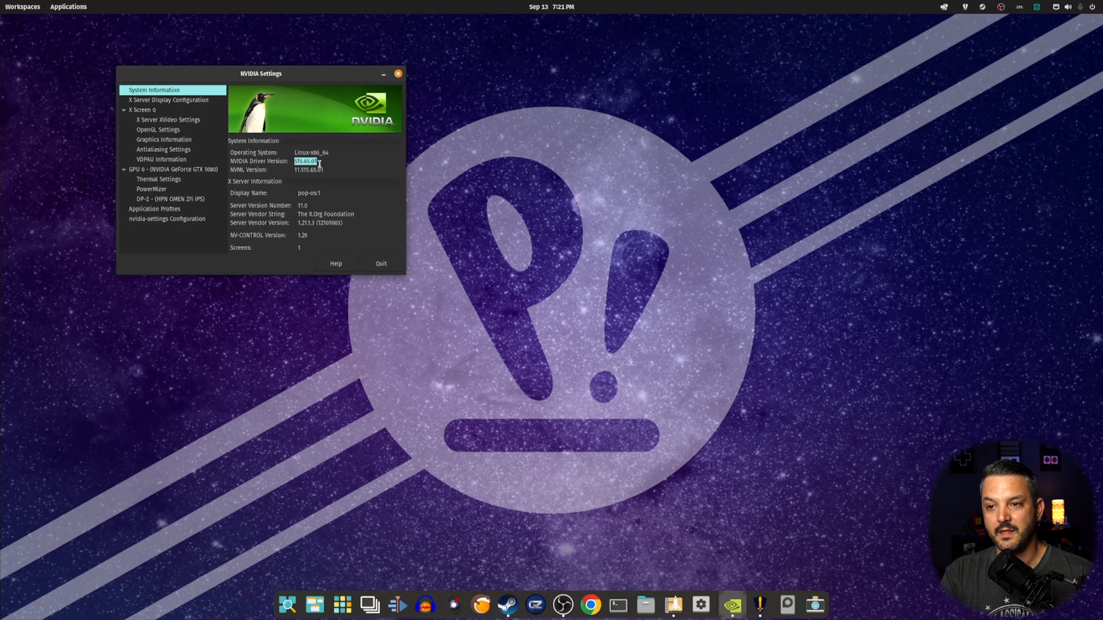
{"action": "left_click", "coordinate": [397, 73]}
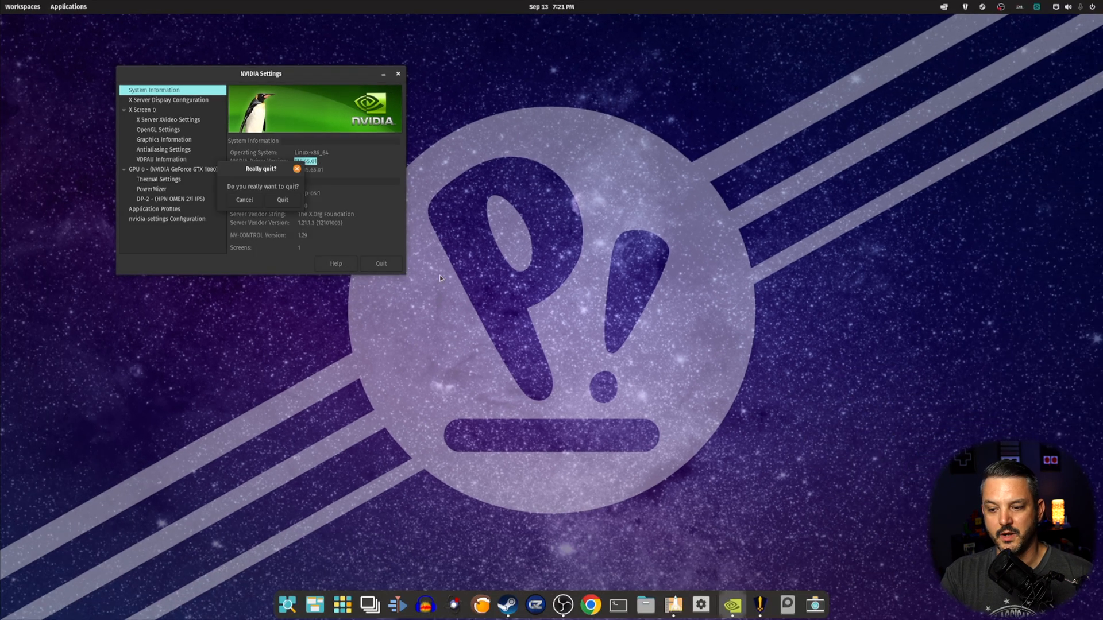
{"action": "left_click", "coordinate": [283, 200]}
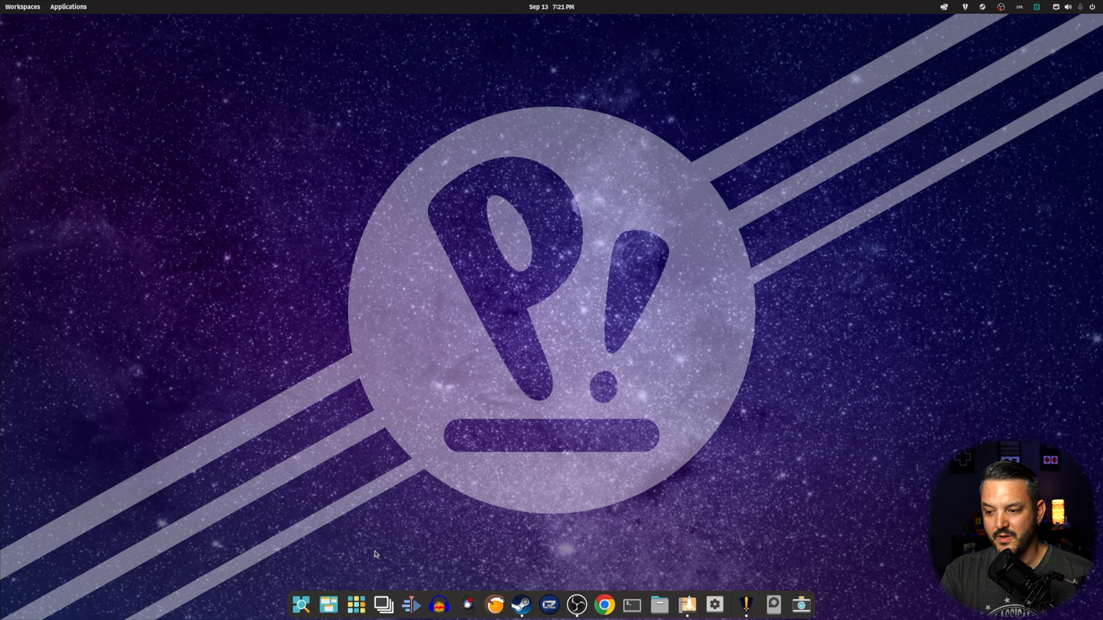
Browse the Office and Utilities groups in the Applications launcher, then return to Library Home
{"action": "left_click", "coordinate": [356, 604]}
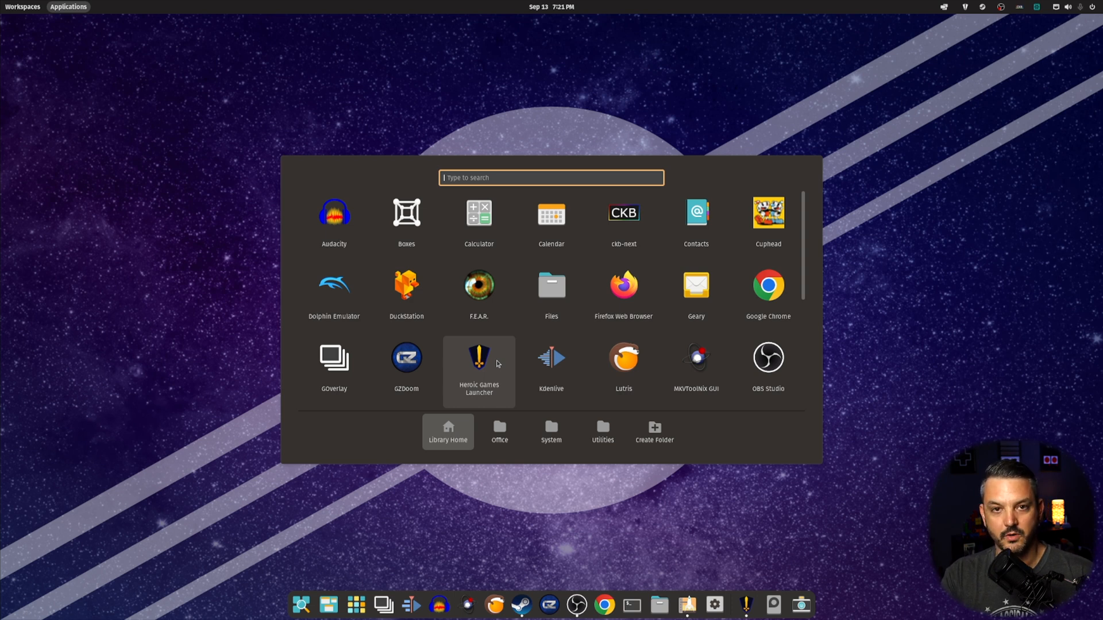
{"action": "left_click", "coordinate": [499, 432]}
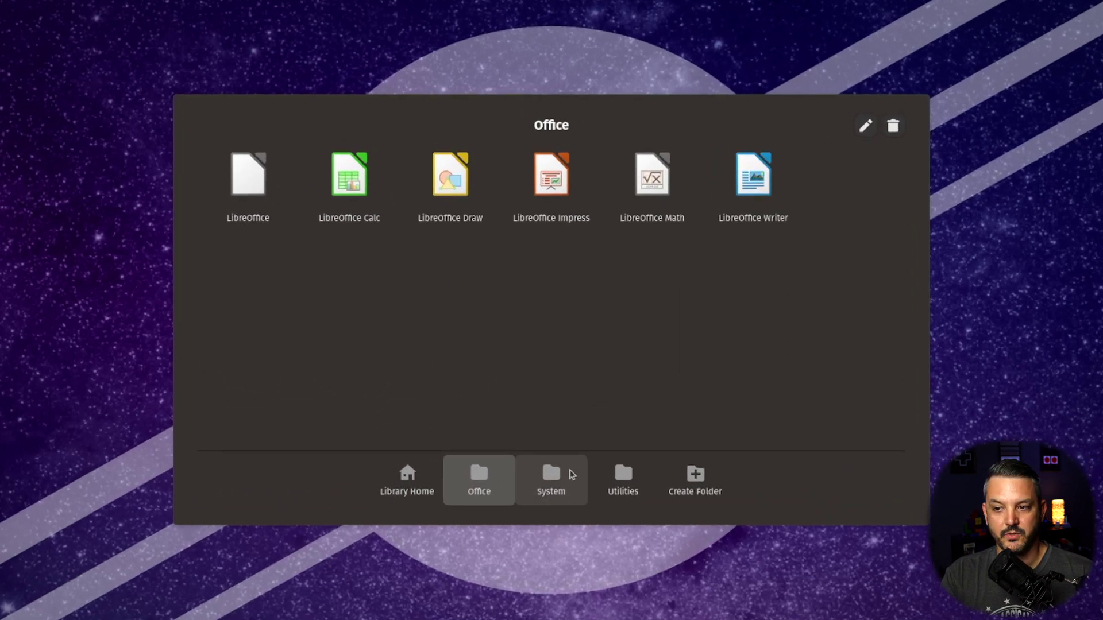
{"action": "left_click", "coordinate": [551, 430]}
{"action": "left_click", "coordinate": [602, 431]}
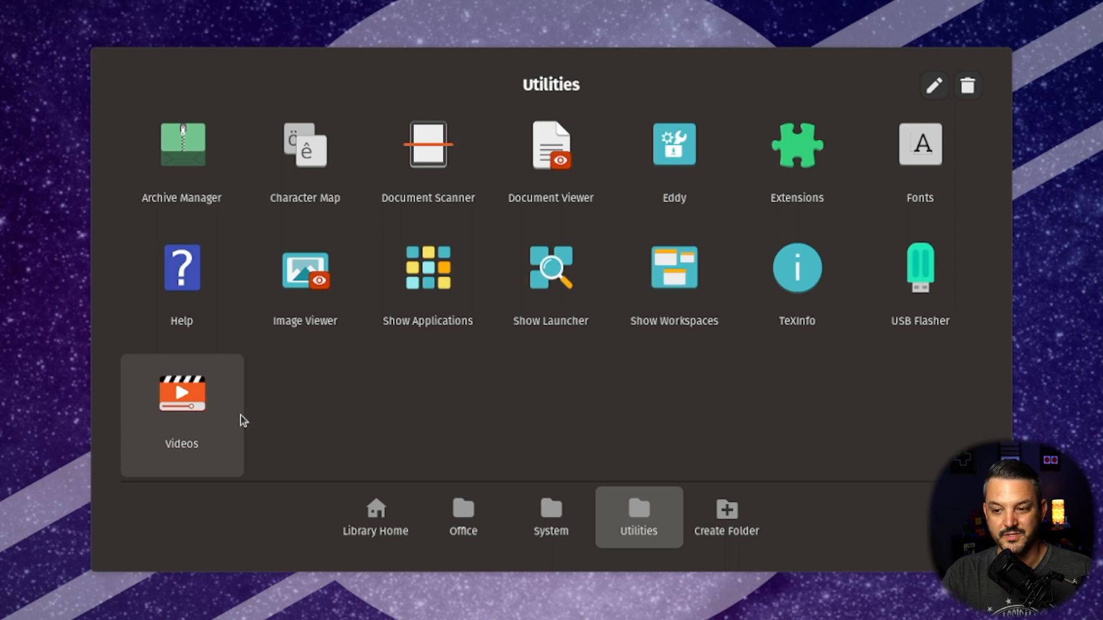
{"action": "left_click", "coordinate": [373, 513]}
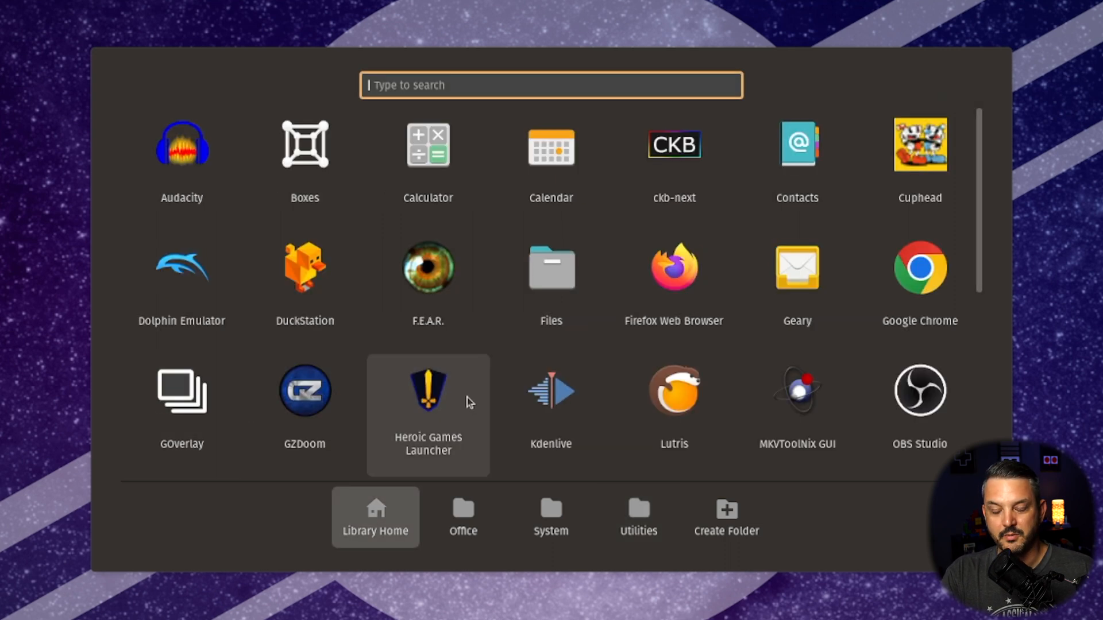
{"action": "scroll", "coordinate": [464, 397], "scroll_direction": "down", "scroll_amount": 3}
{"action": "scroll", "coordinate": [465, 397], "scroll_direction": "down", "scroll_amount": 2}
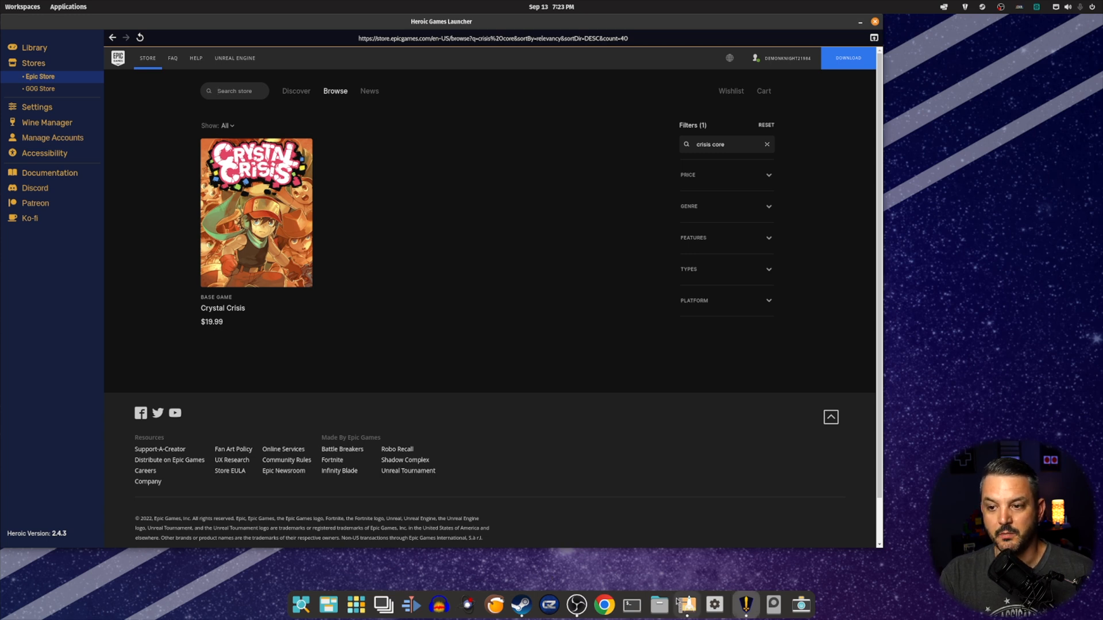
Show Displays settings at 2560 × 1440 and keep the 164.83 Hz refresh rate
{"action": "left_click", "coordinate": [714, 605]}
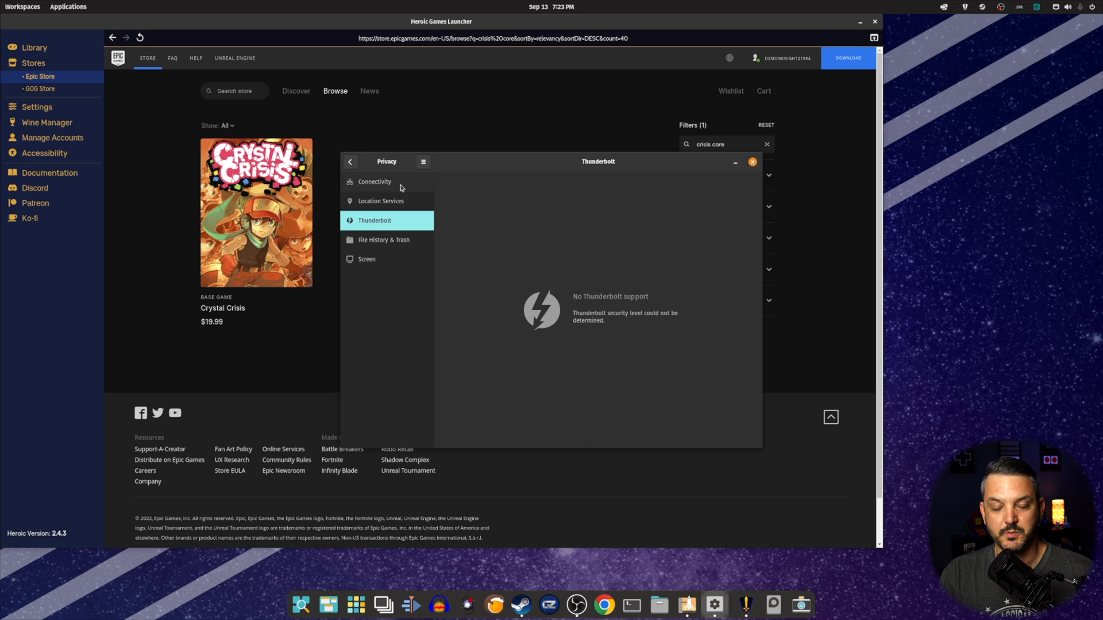
{"action": "left_click", "coordinate": [350, 161]}
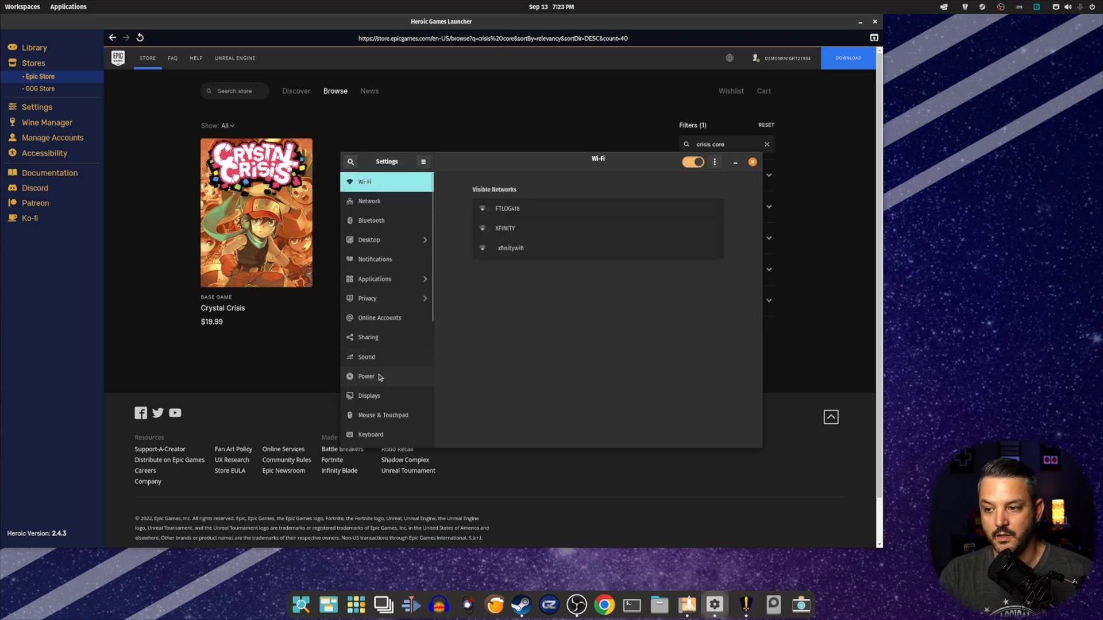
{"action": "left_click", "coordinate": [369, 395]}
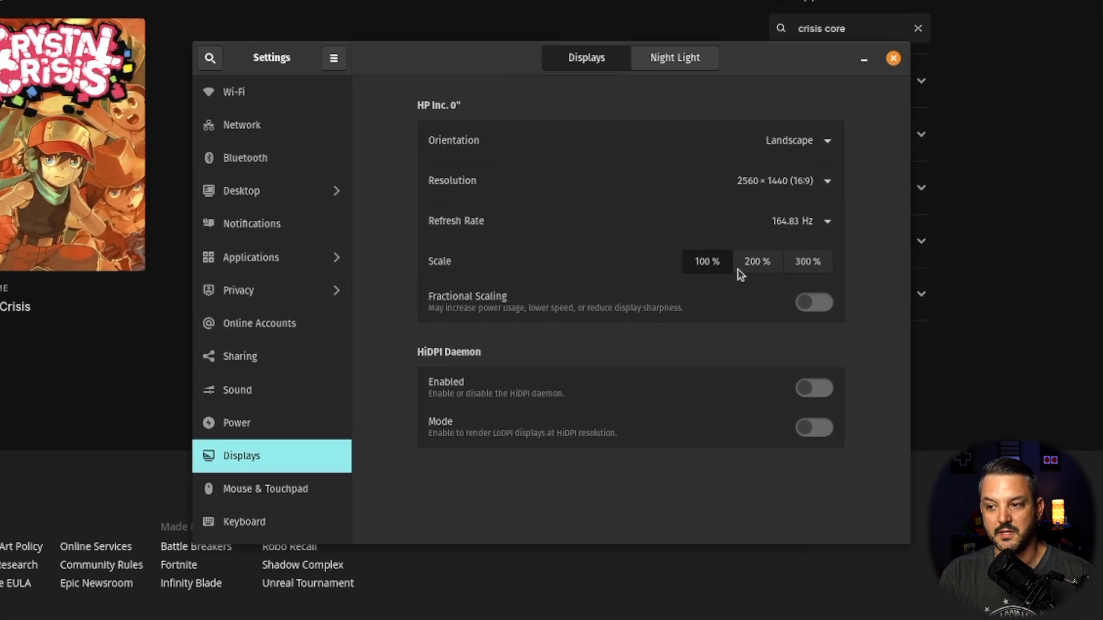
{"action": "left_click", "coordinate": [787, 223]}
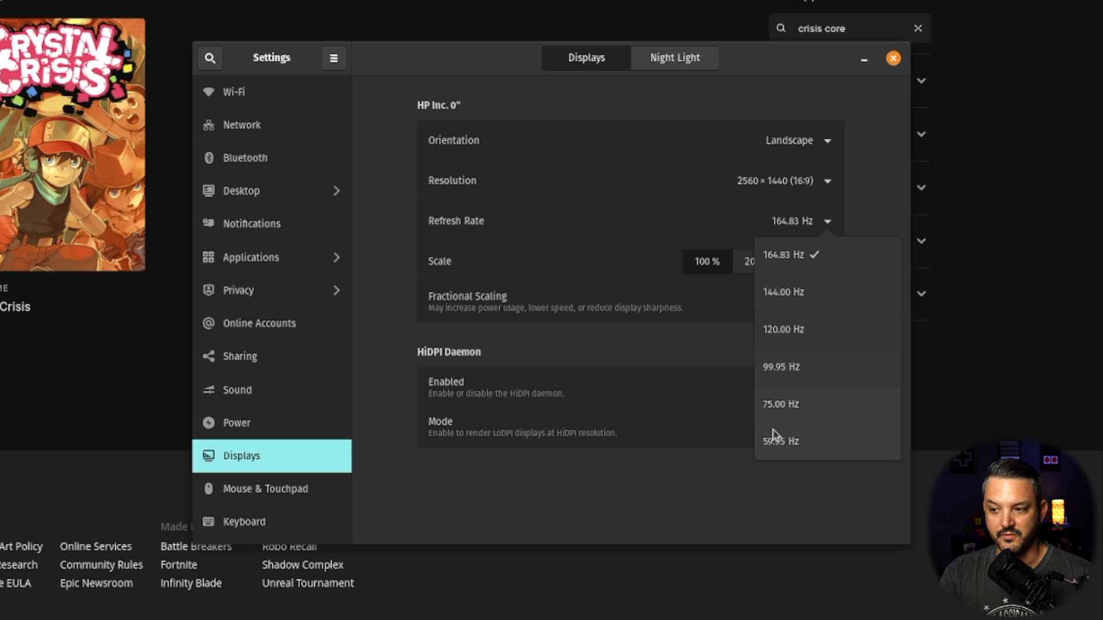
{"action": "left_click", "coordinate": [814, 255]}
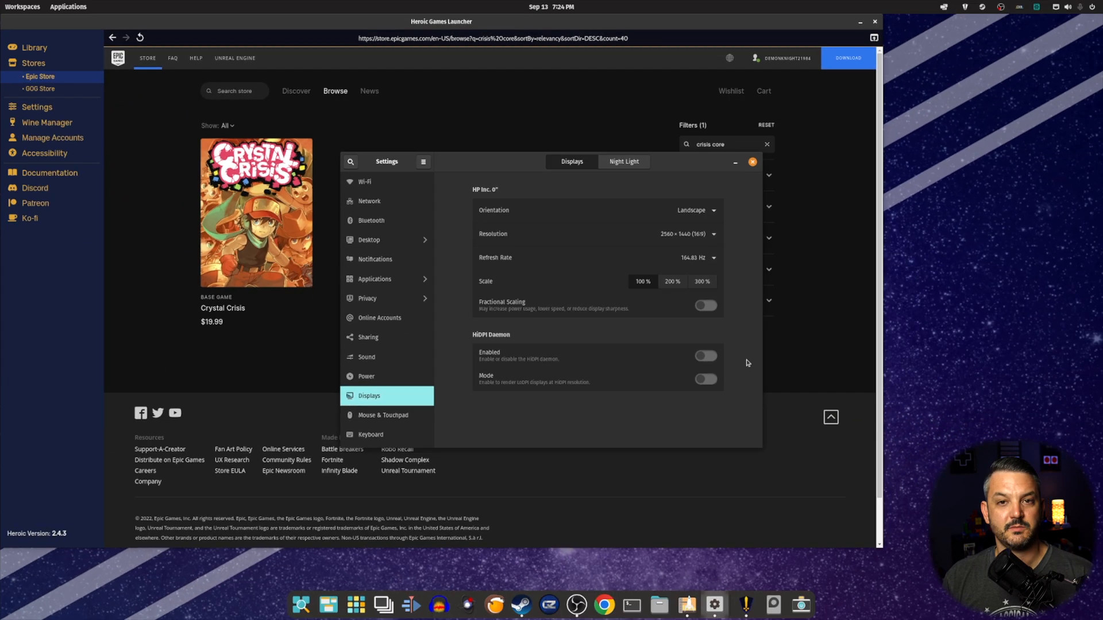
Close the Settings window with Super+Q so Heroic's Epic Store results show again
{"action": "key", "text": "super+q"}
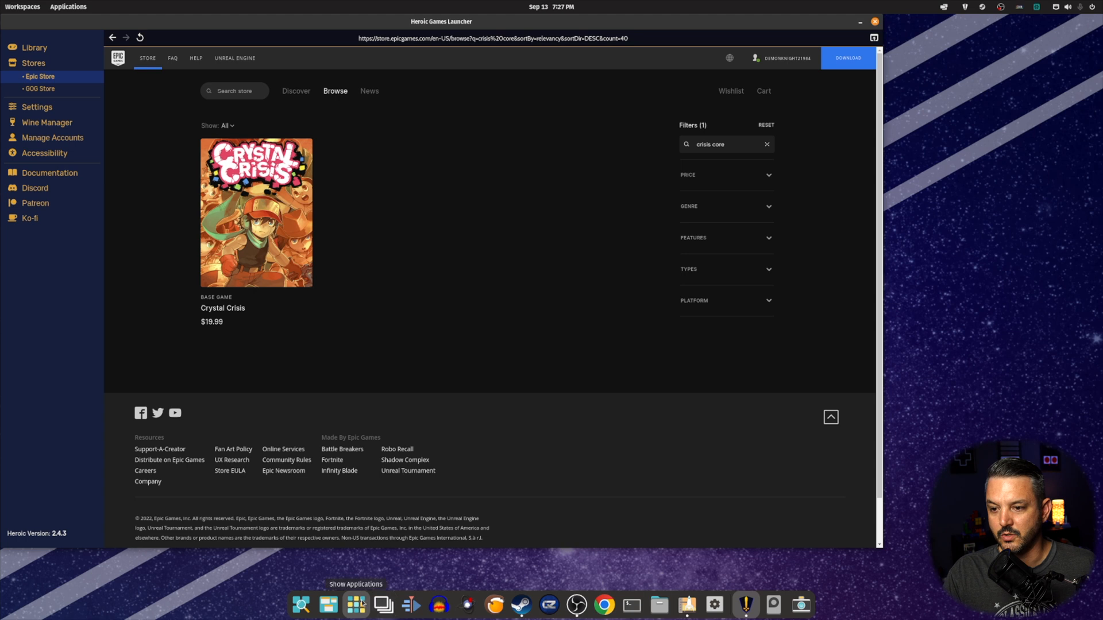
{"action": "left_click", "coordinate": [356, 605]}
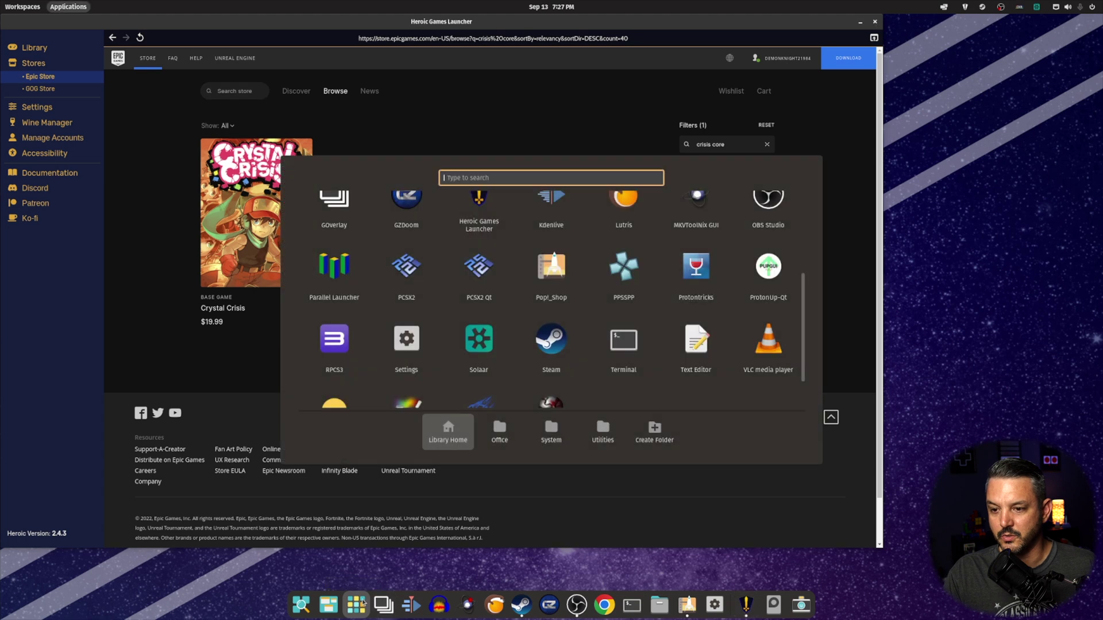
{"action": "left_click", "coordinate": [486, 342]}
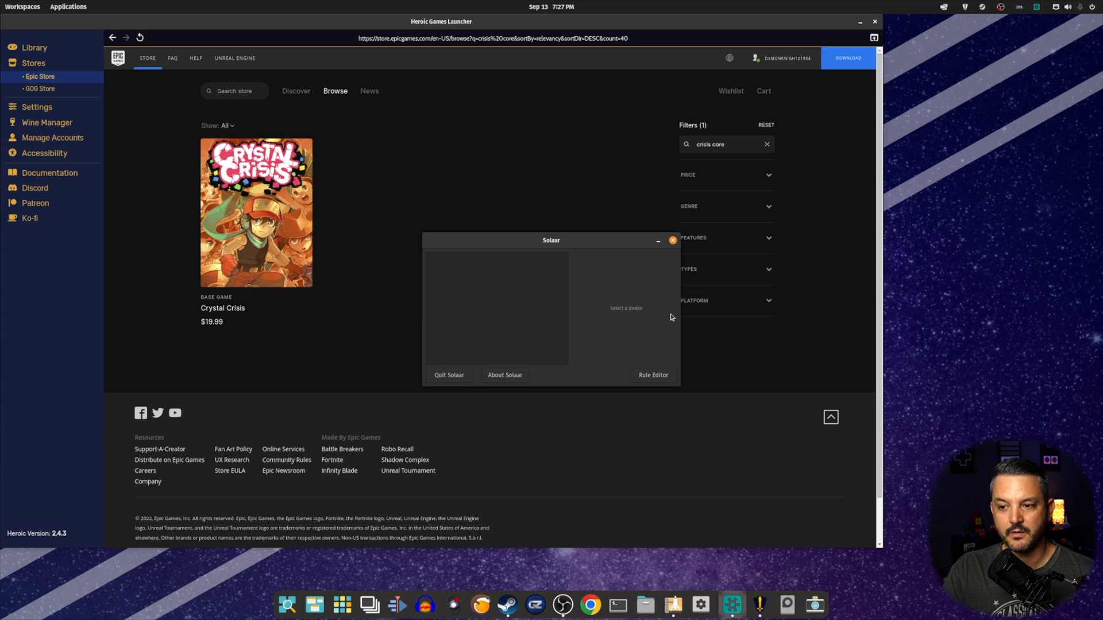
{"action": "left_click", "coordinate": [673, 241]}
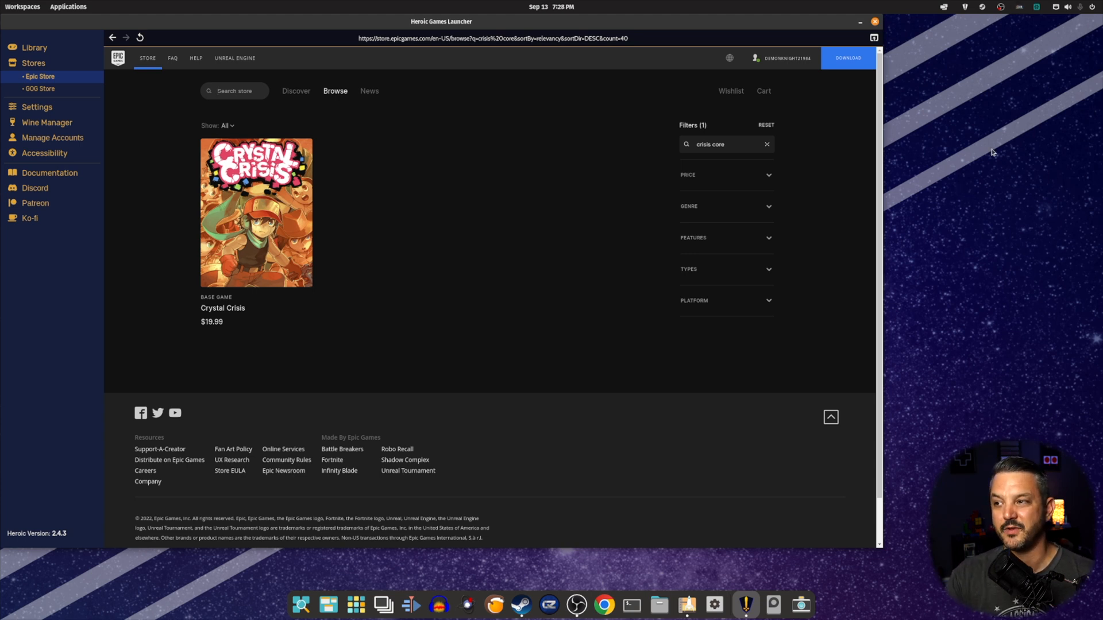
Bring up the ckb-next window from its tray icon on the Scimitar Pro RGB lighting tab
{"action": "left_click", "coordinate": [1000, 6]}
{"action": "left_click", "coordinate": [1004, 28]}
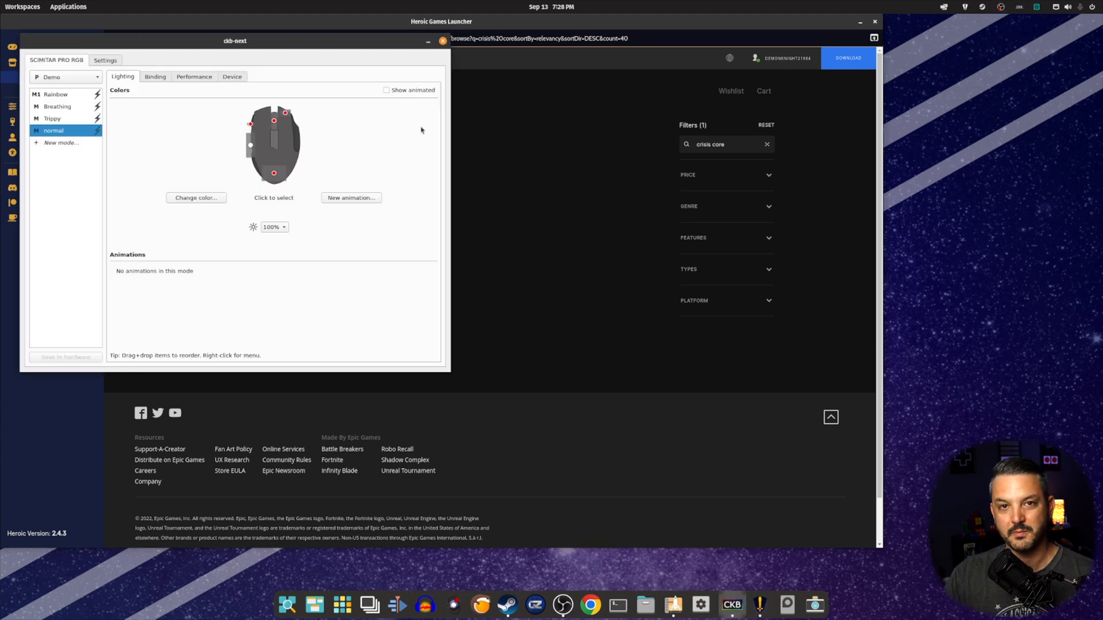